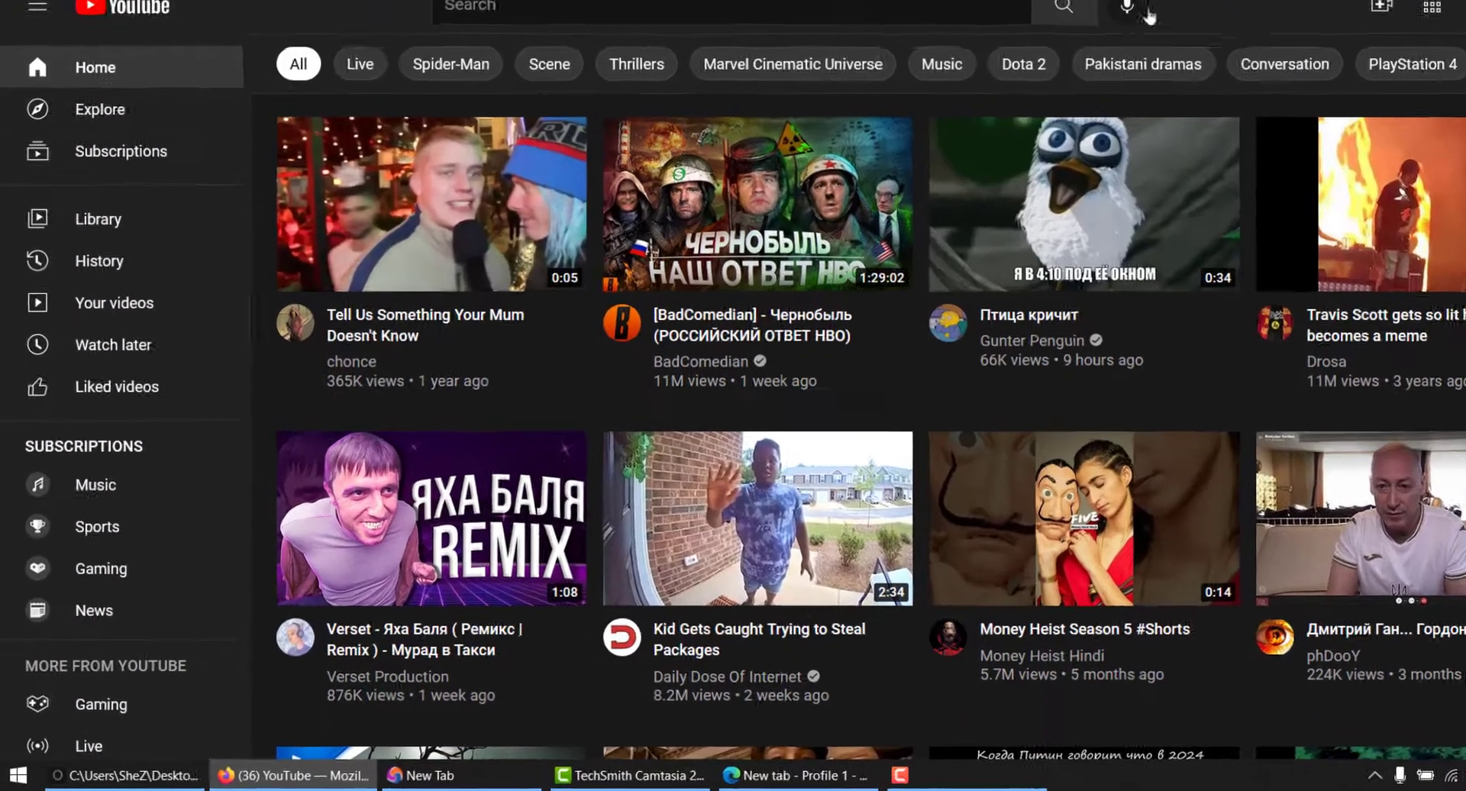
Open YouTube's advanced channel settings and highlight the Move channel to a brand account option
scroll(256, 92, "down", 3)
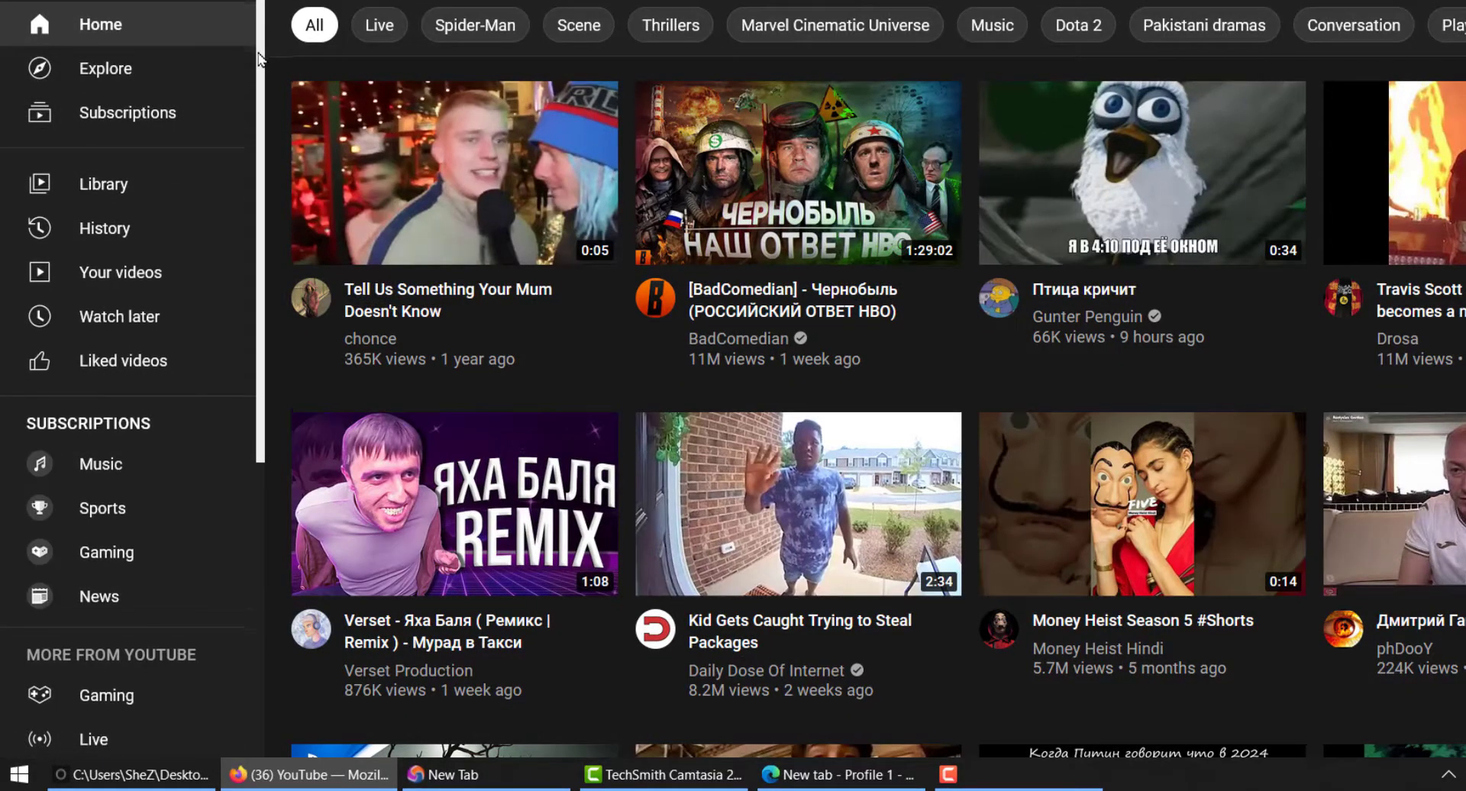
scroll(252, 132, "down", 5)
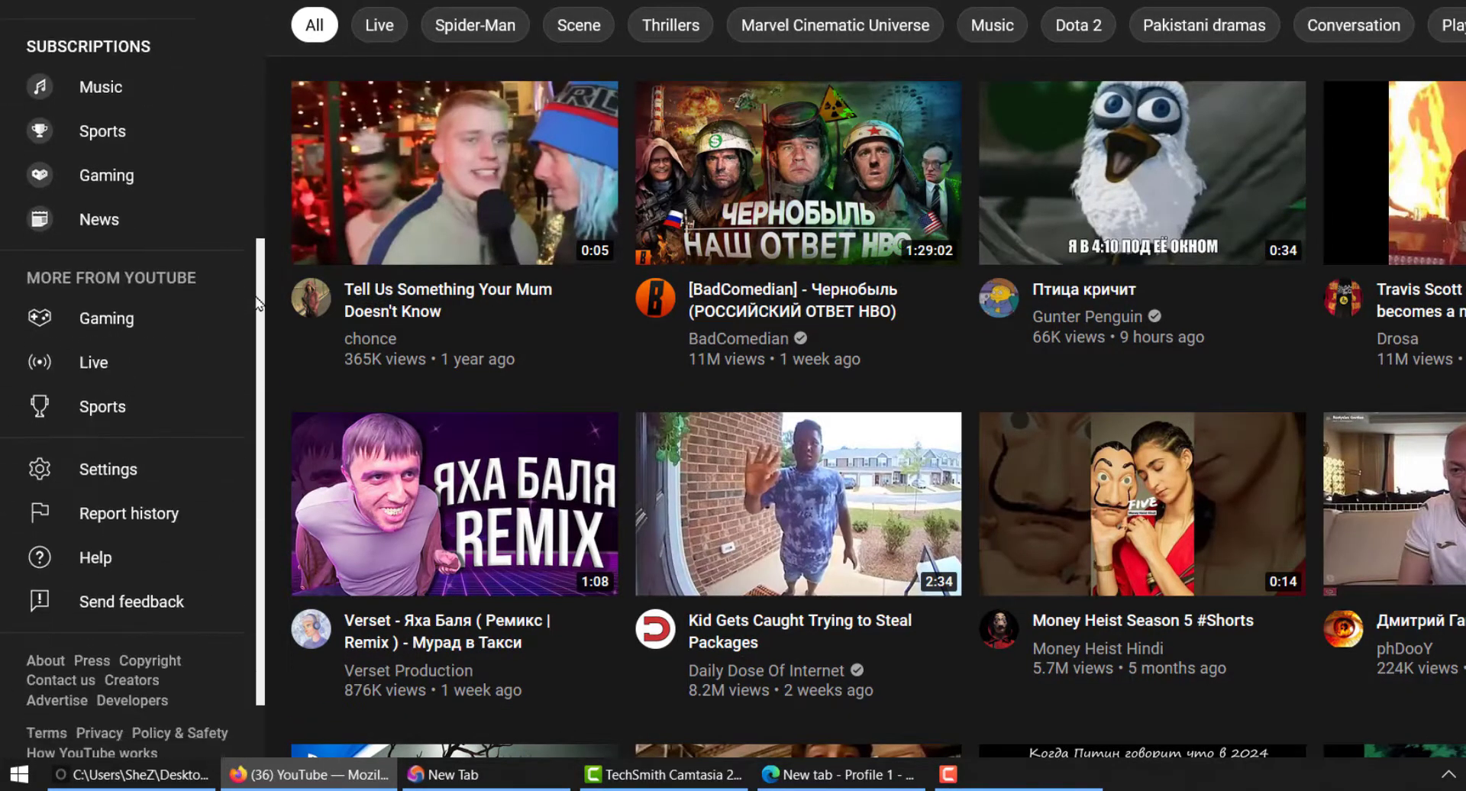
left_click(162, 409)
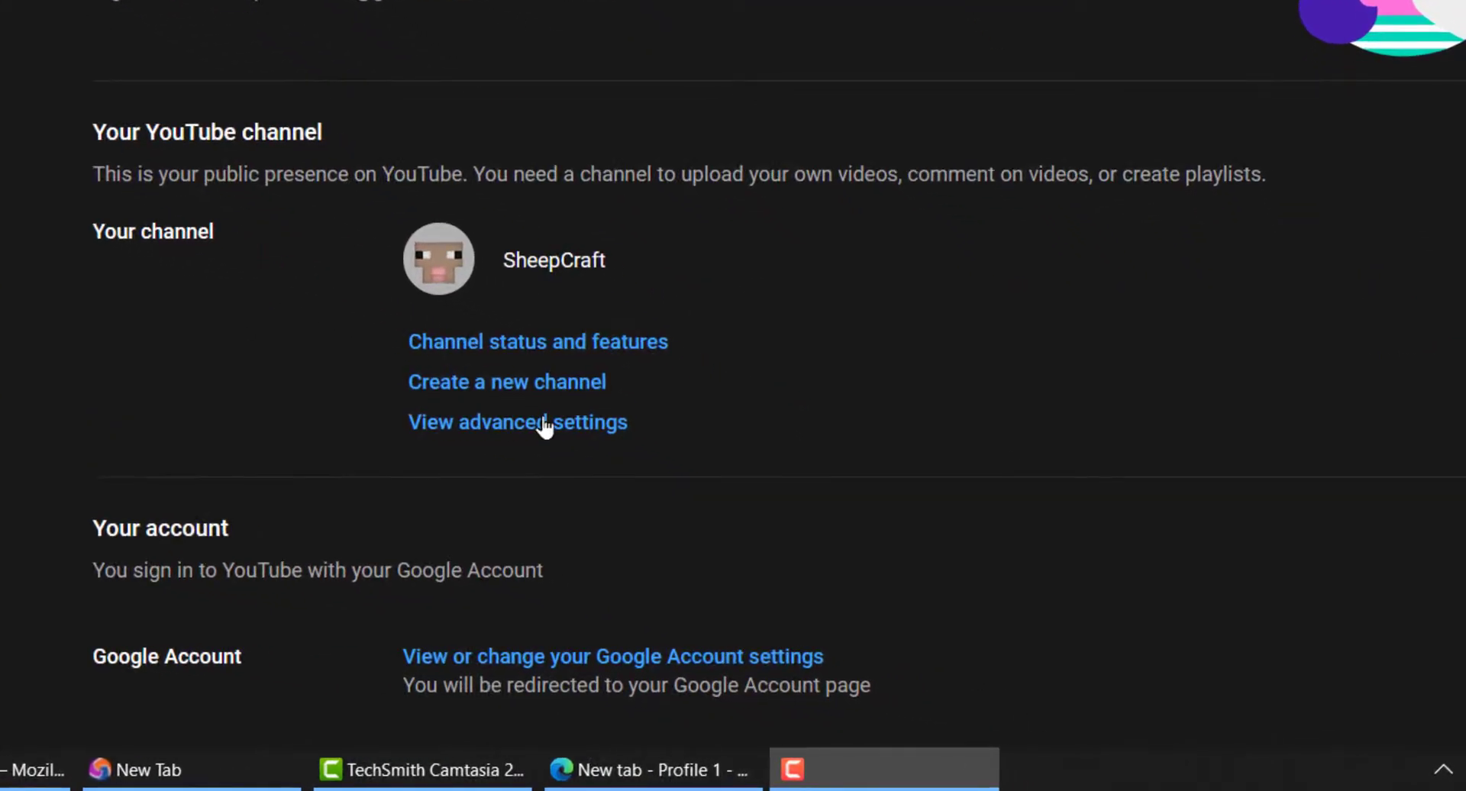
left_click(544, 424)
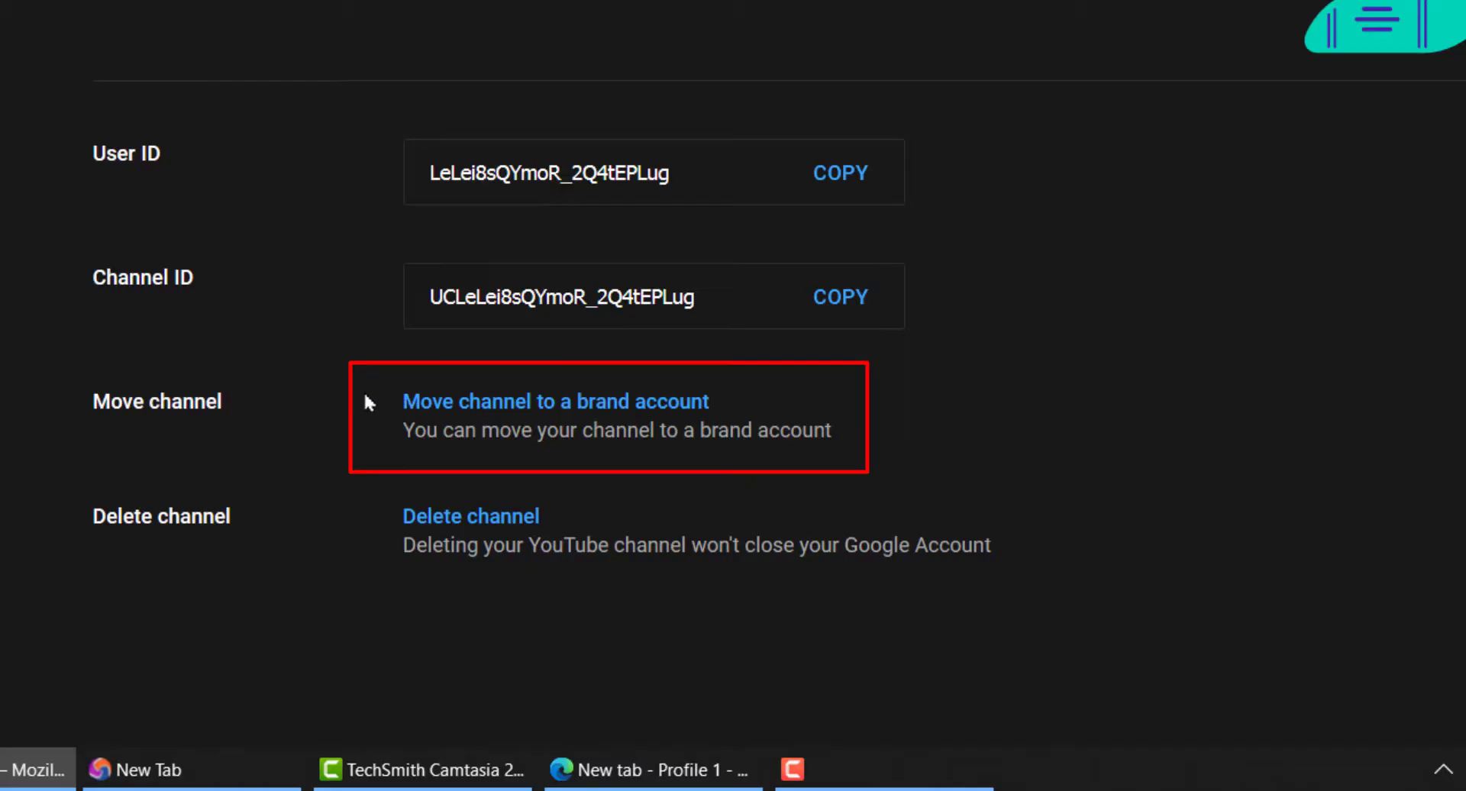
left_click_drag(363, 391, 714, 406)
left_click(969, 409)
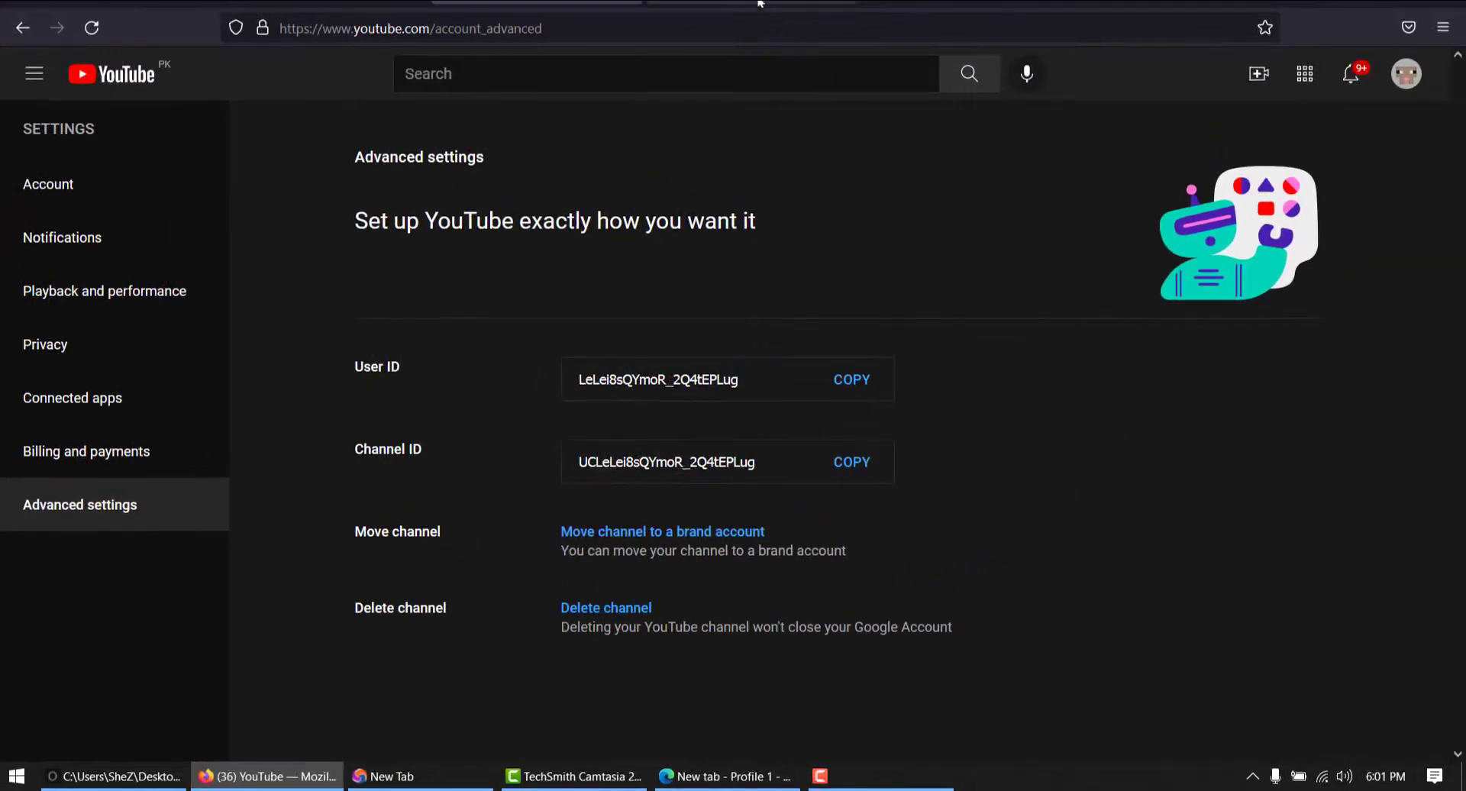
Show the saved account-creation error screenshot, then bring up the Epic Privacy Browser new tab
left_click(761, 3)
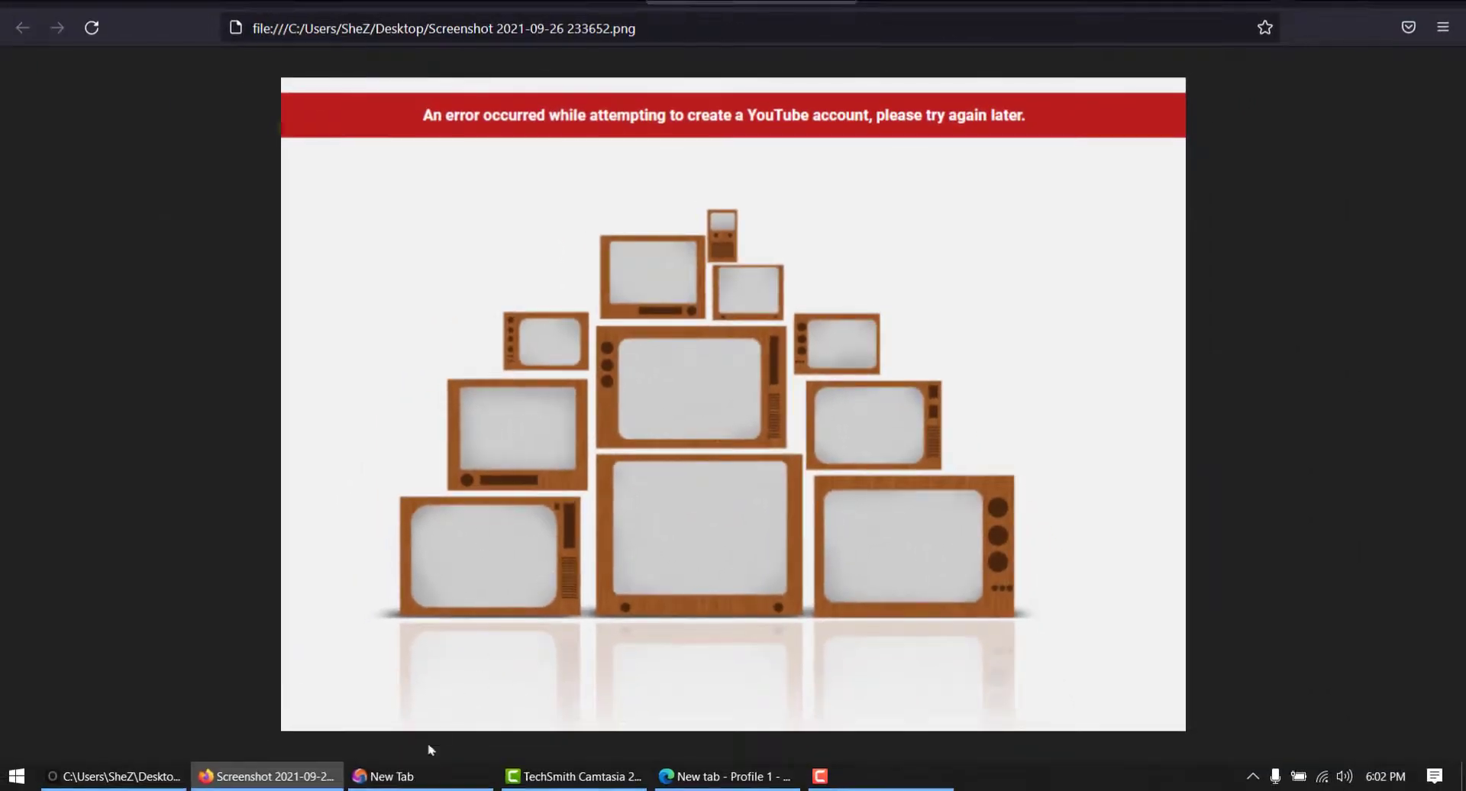
left_click(403, 776)
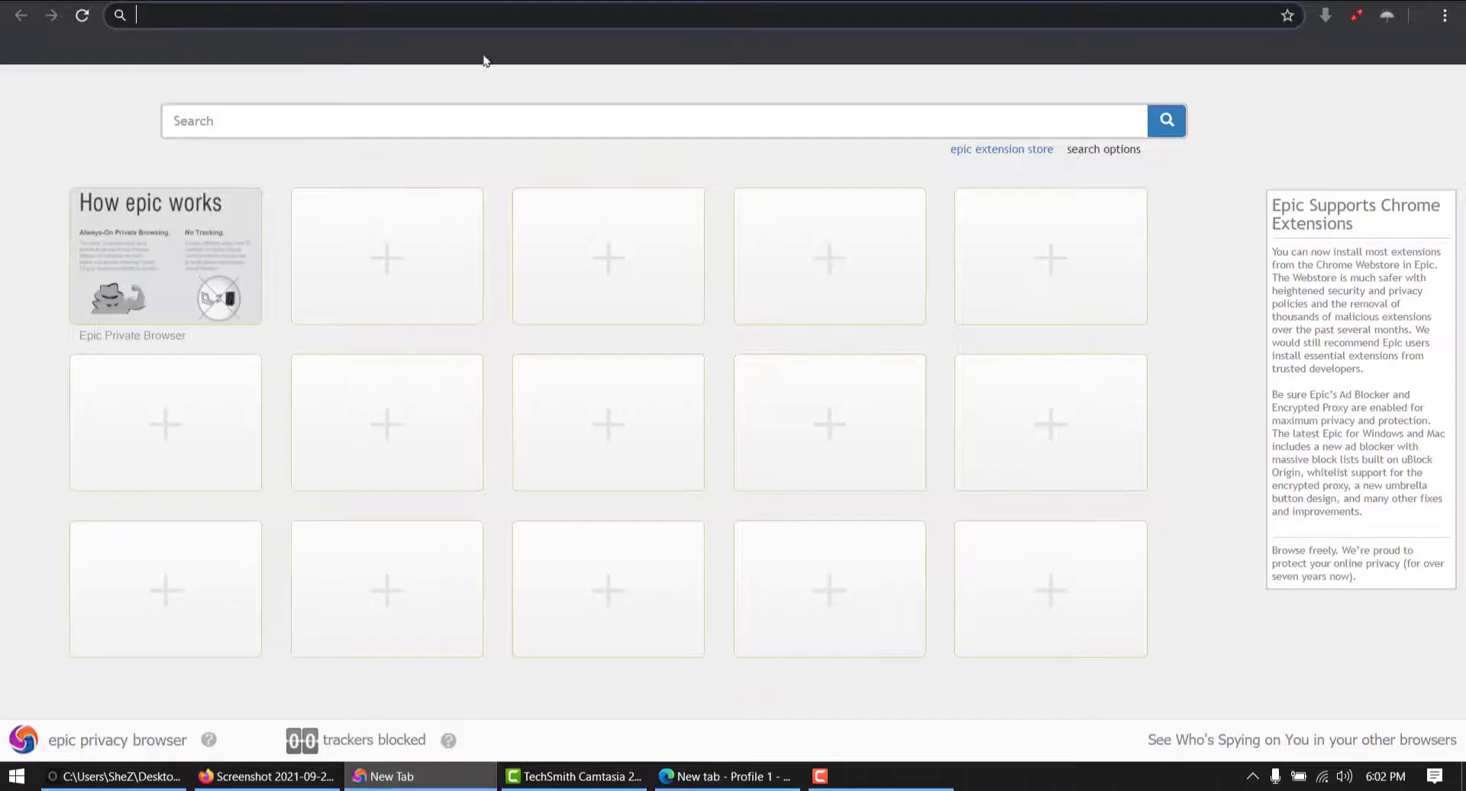
Paste the SheepCraft YouTube channel URL into Epic's address bar and load it
left_click(488, 10)
type("https://www.youtube.com/channel/UCLeLei8sQYmoR_2Q4tEPLug")
key("Return")
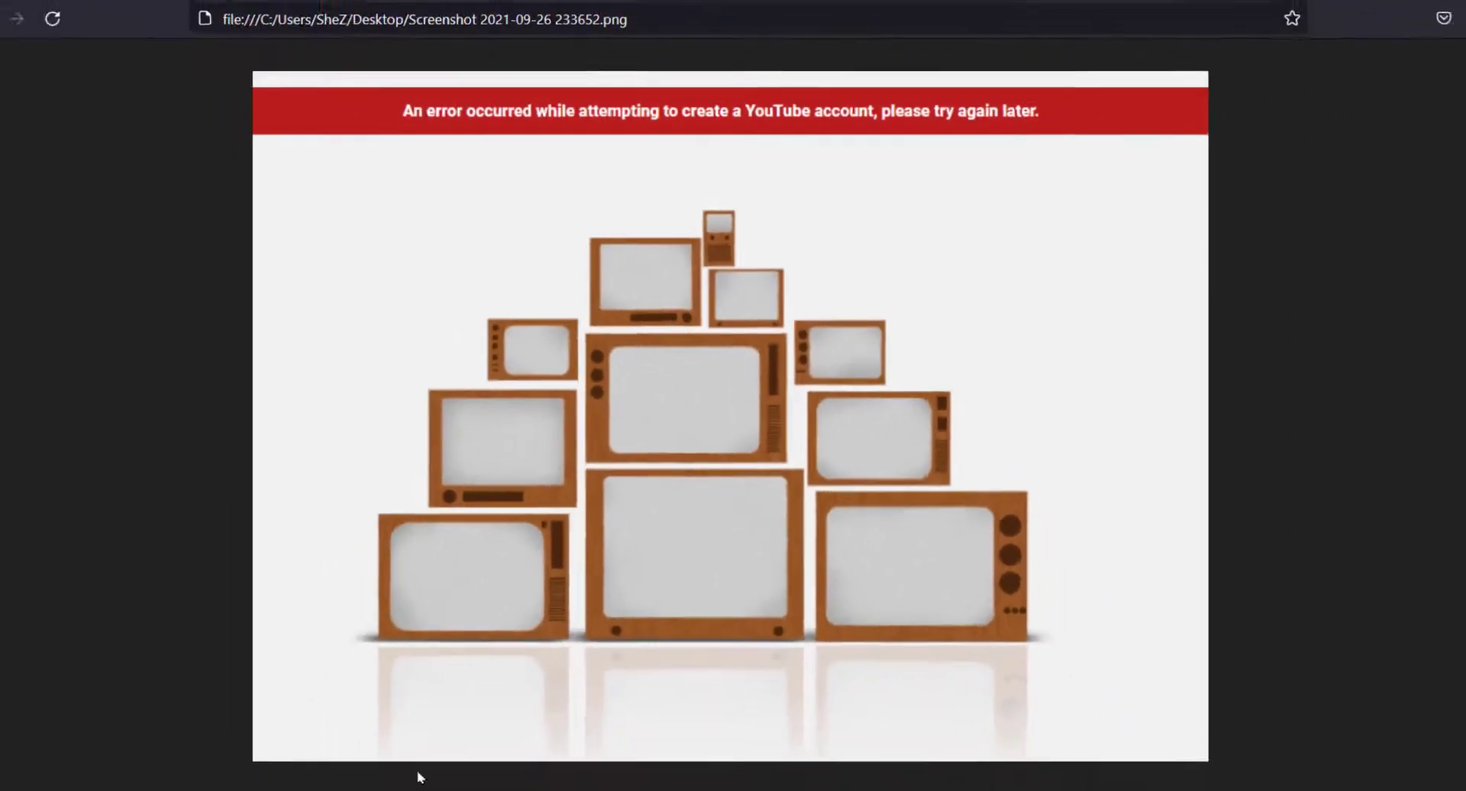
In Edge, go to myaccount.google.com/brandaccounts to list the brand accounts
left_click(721, 776)
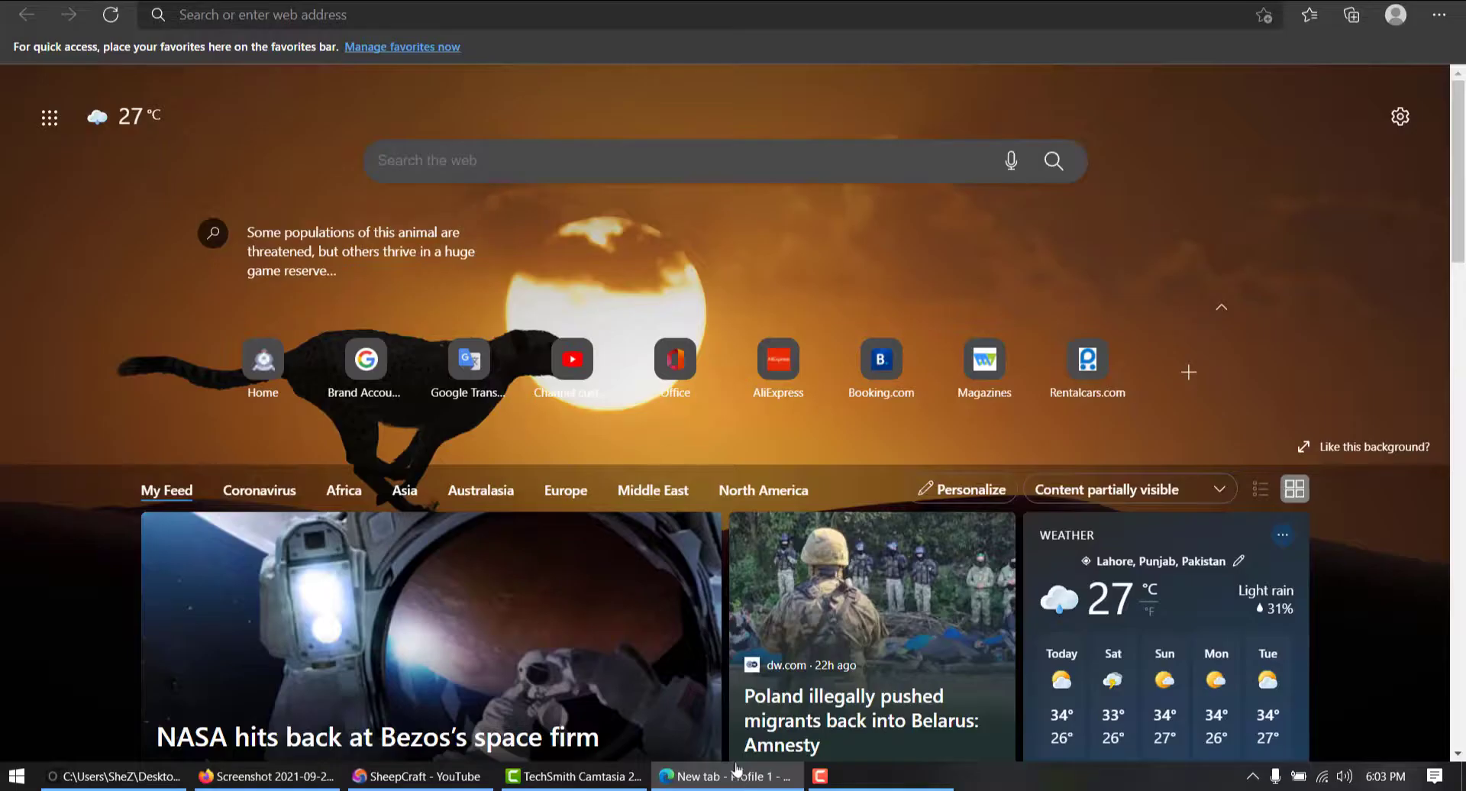
left_click(436, 18)
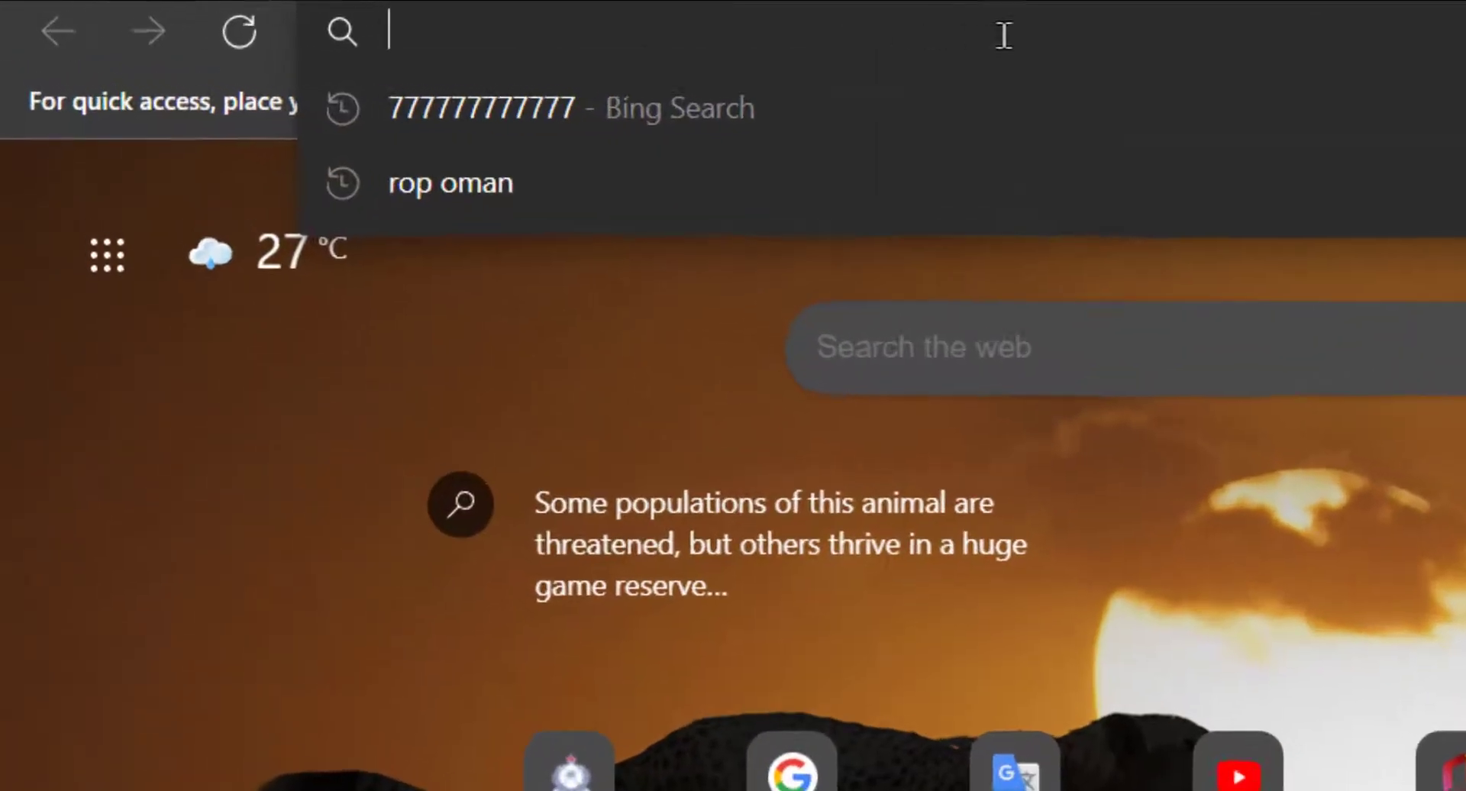
type("my")
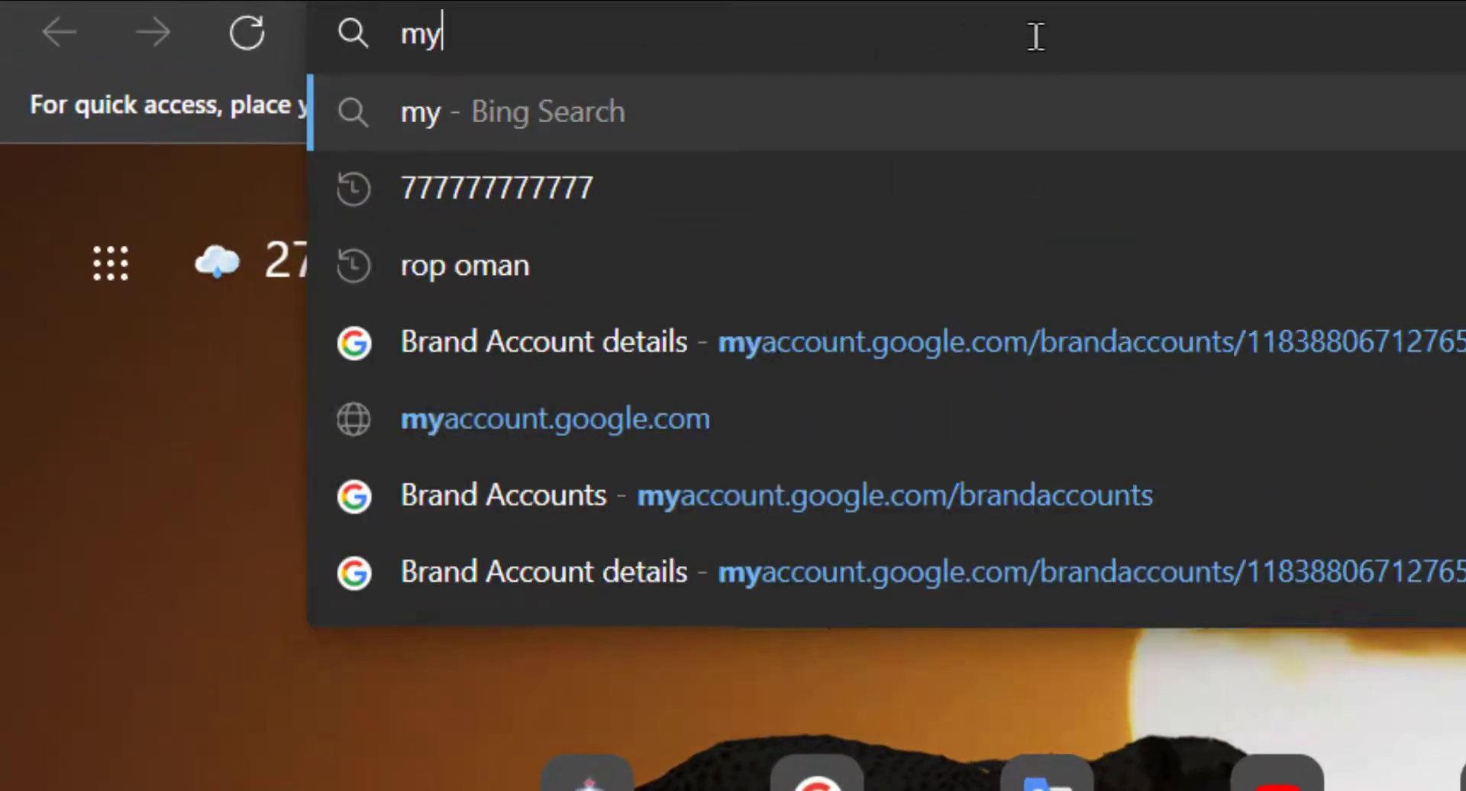
type("account.")
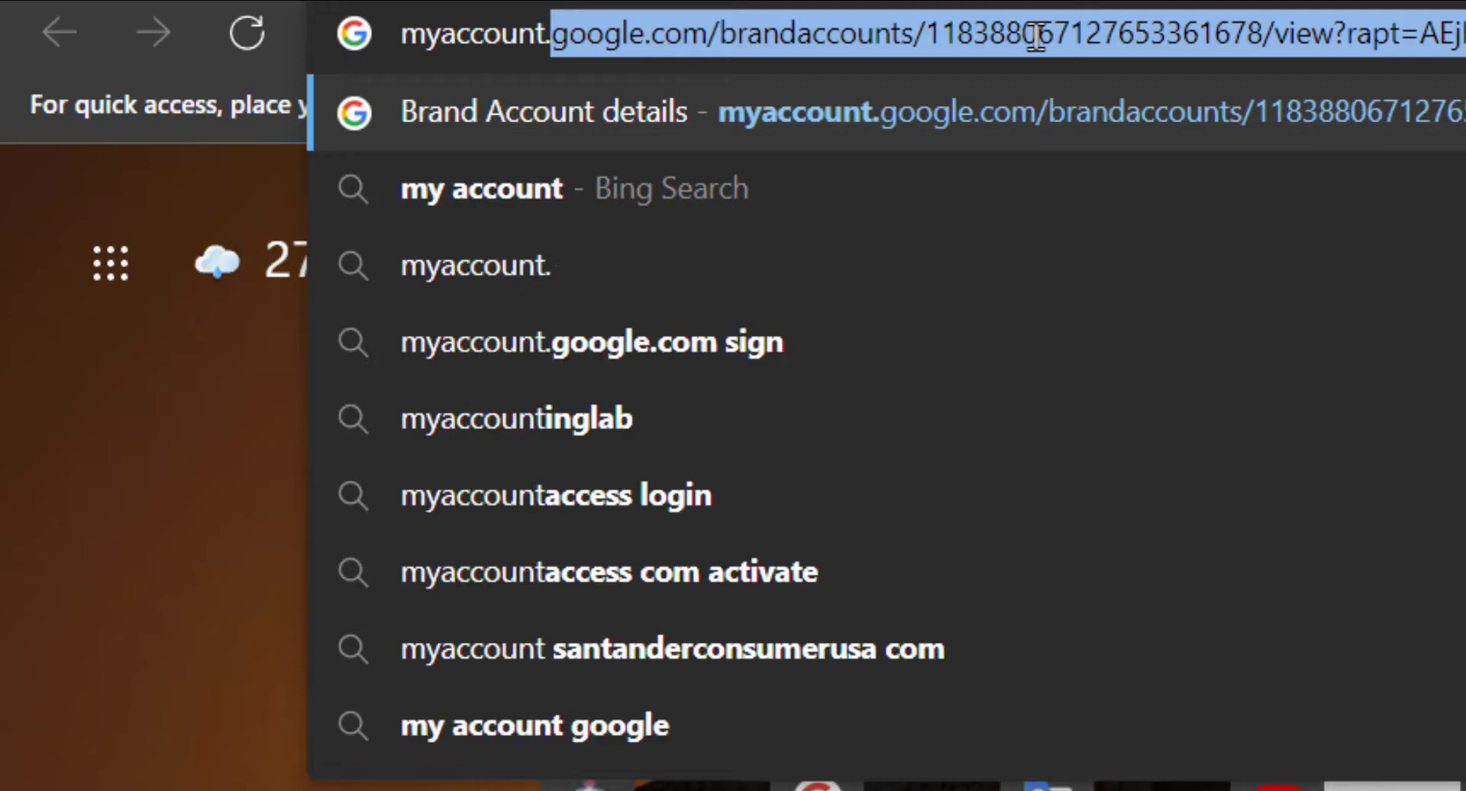
type("google.com")
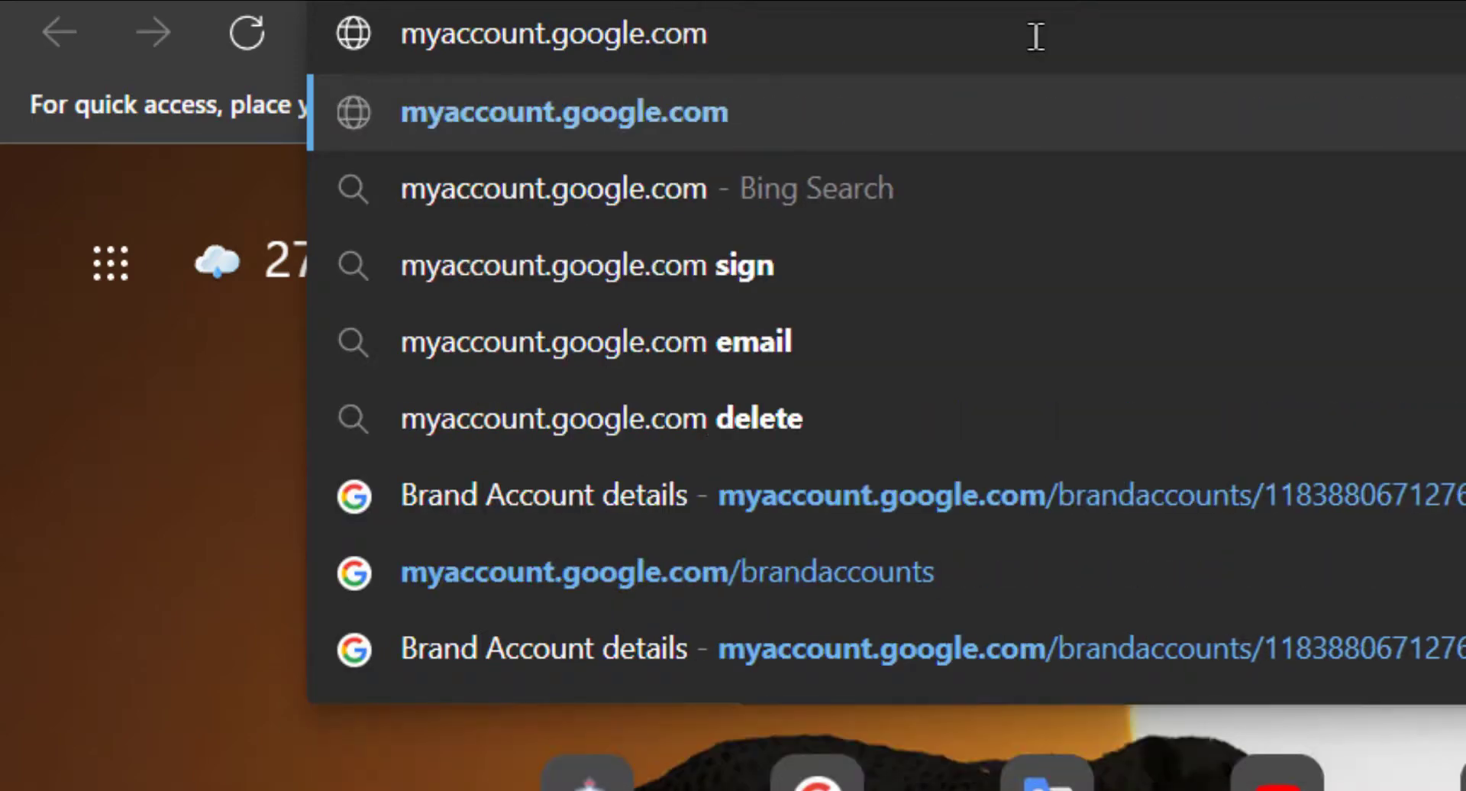
type("/brand")
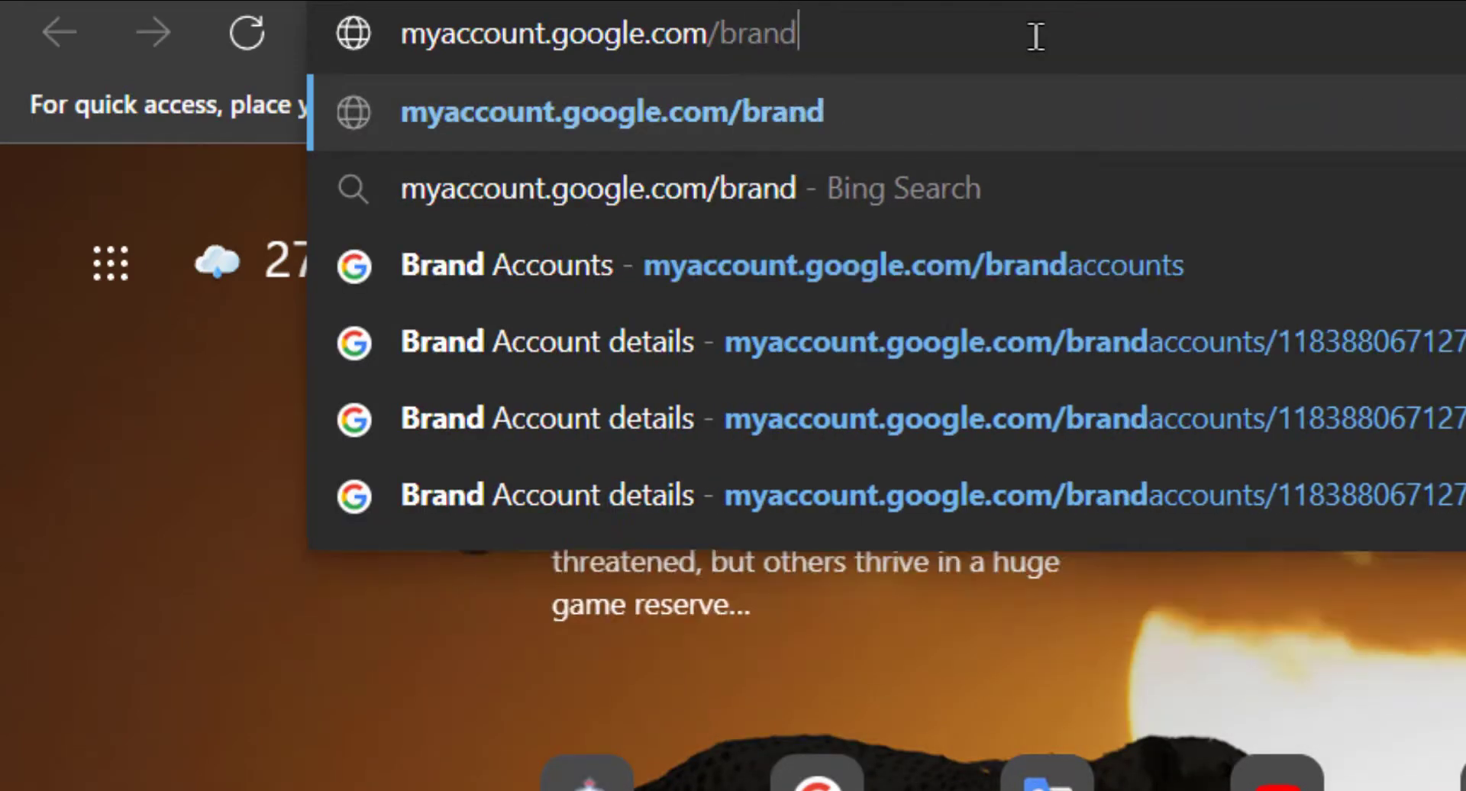
type("accounts")
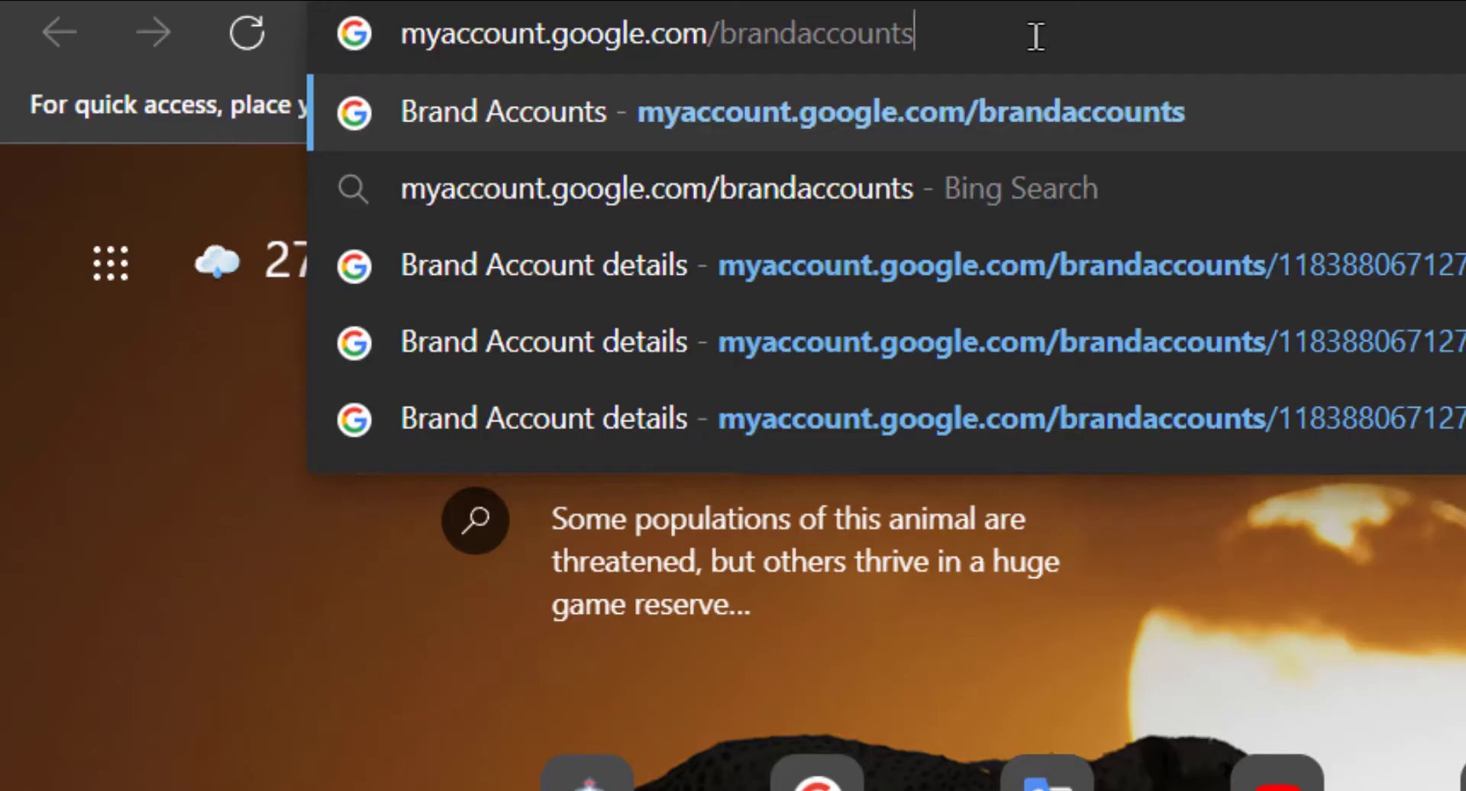
key("Return")
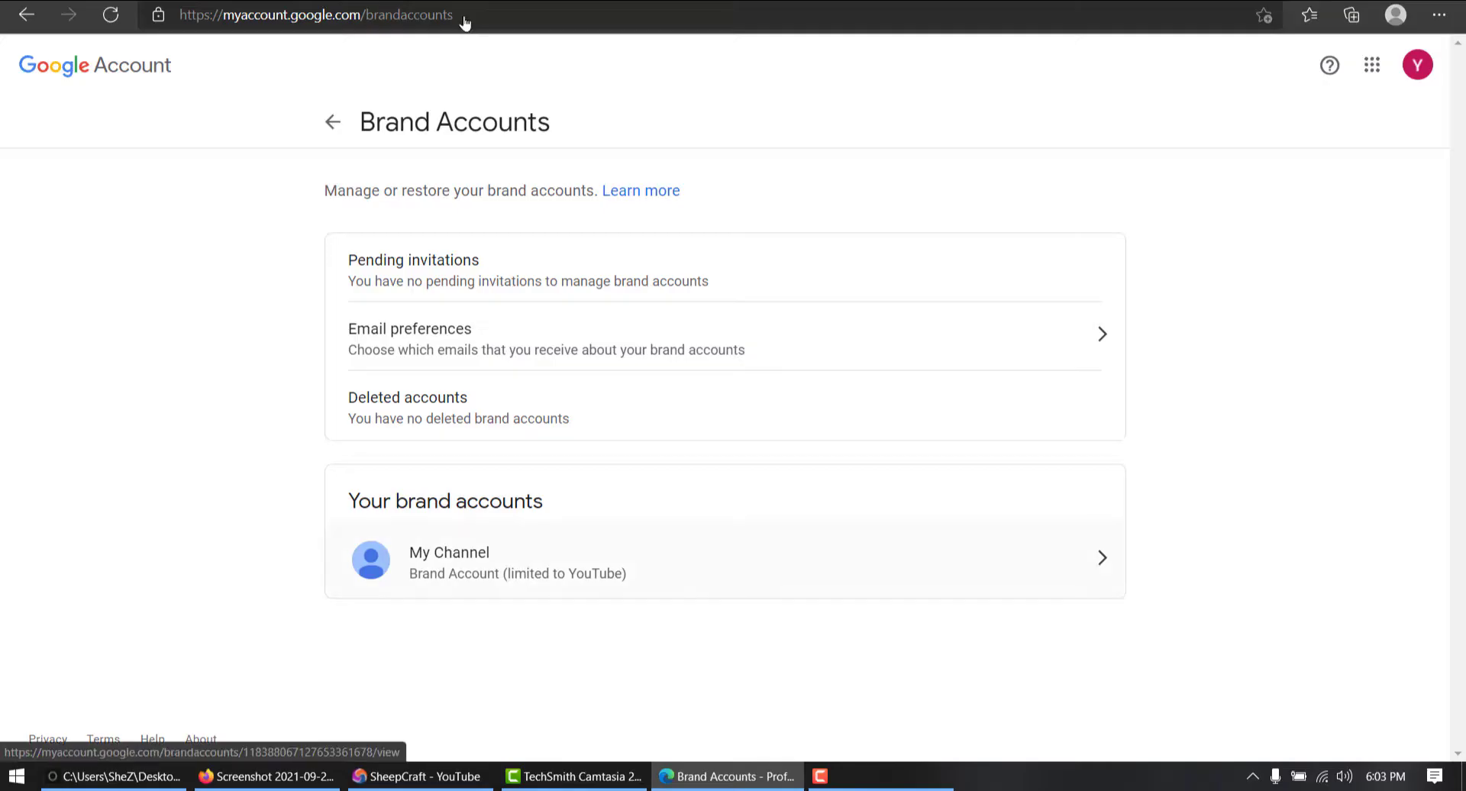
Review My Channel's user permissions and available roles, then cancel without adding anyone
left_click(1030, 563)
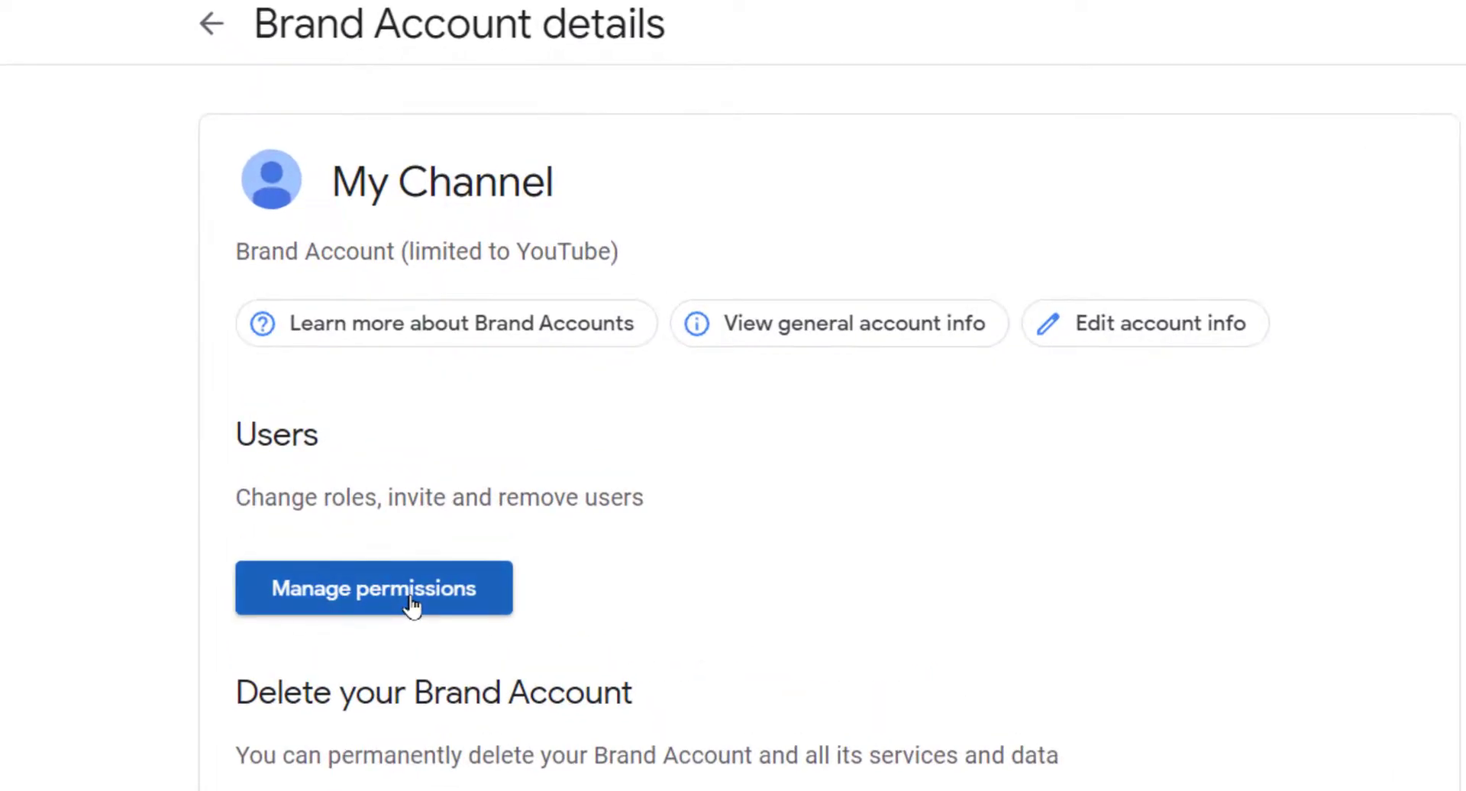
left_click(411, 603)
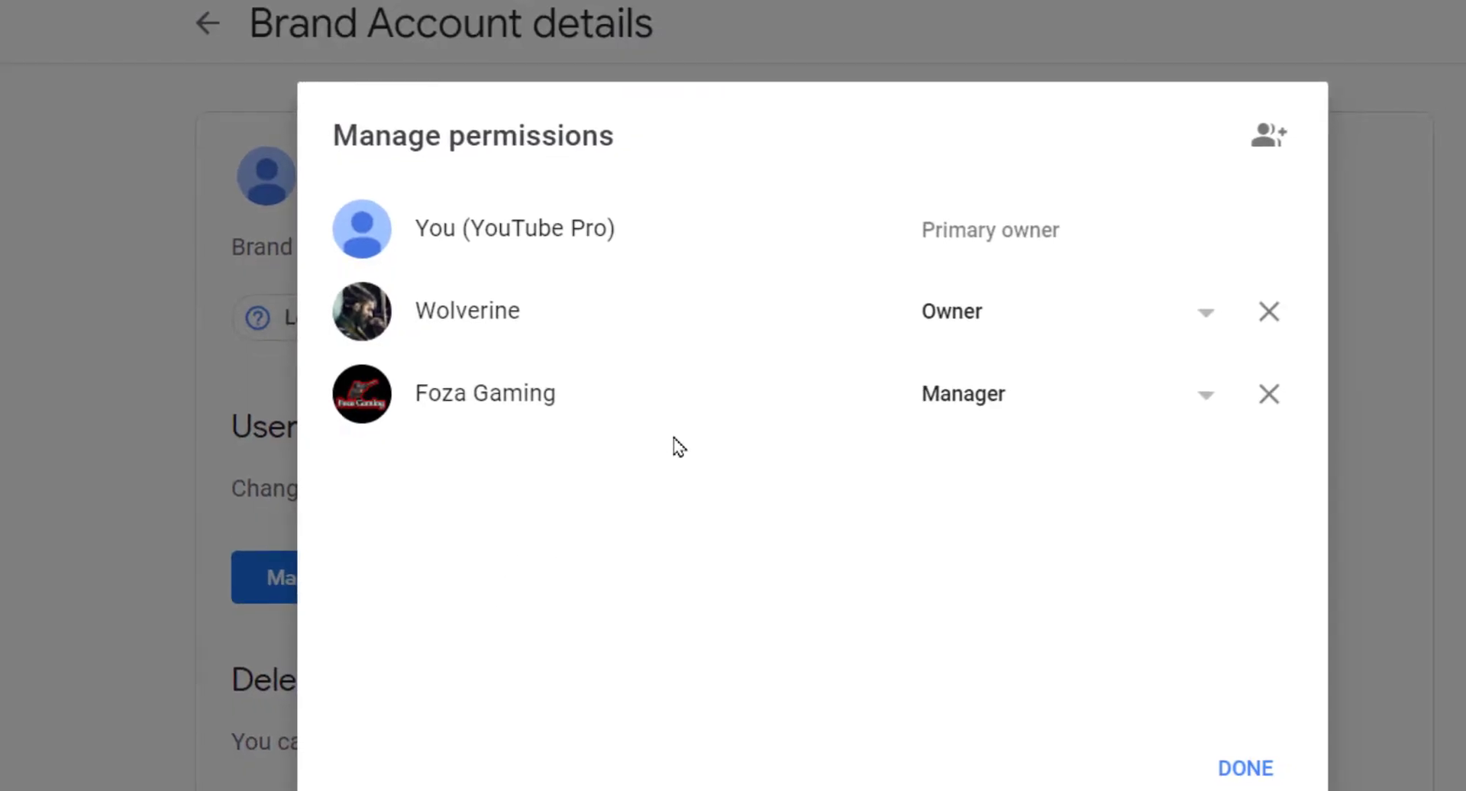
left_click(1266, 145)
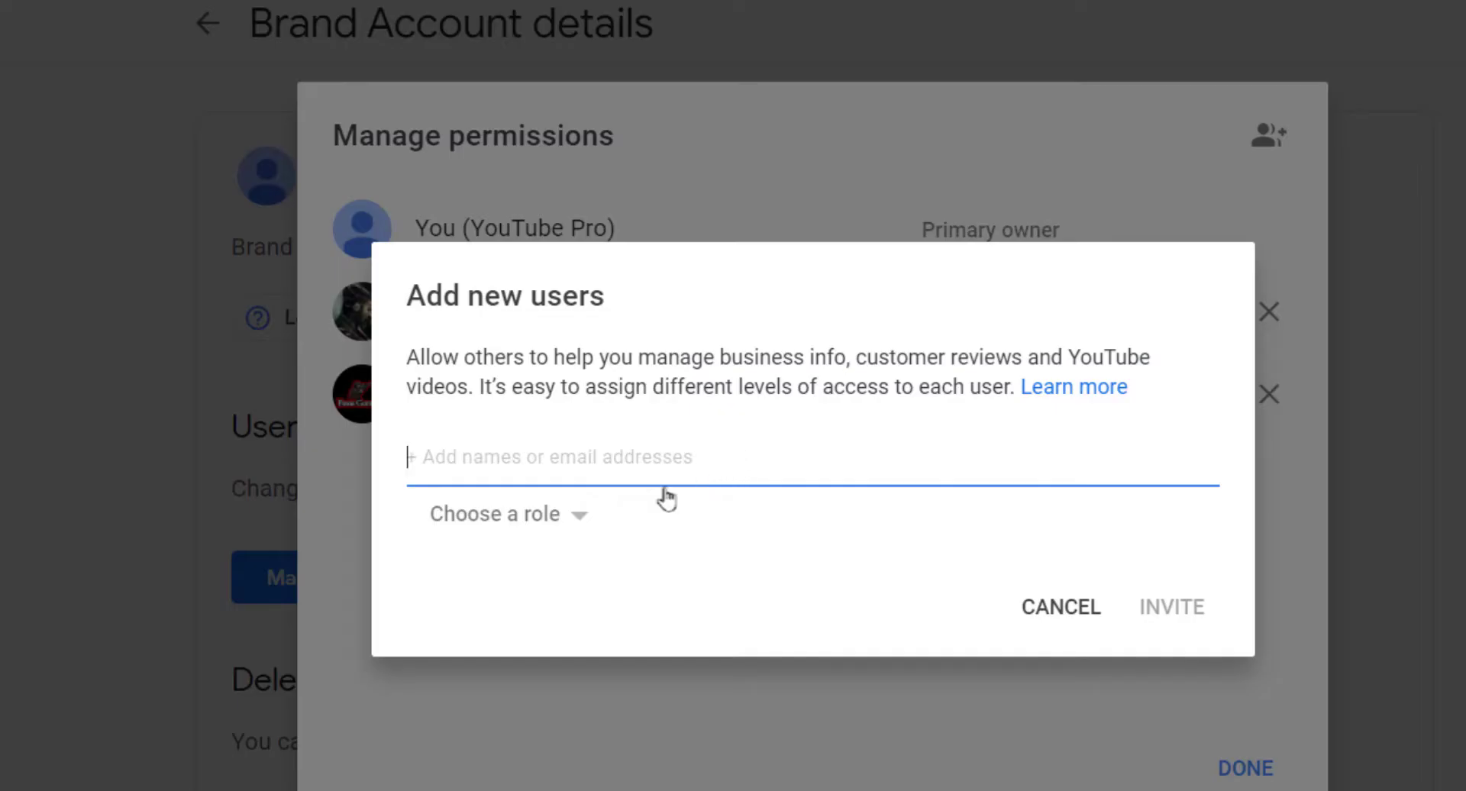
left_click(571, 522)
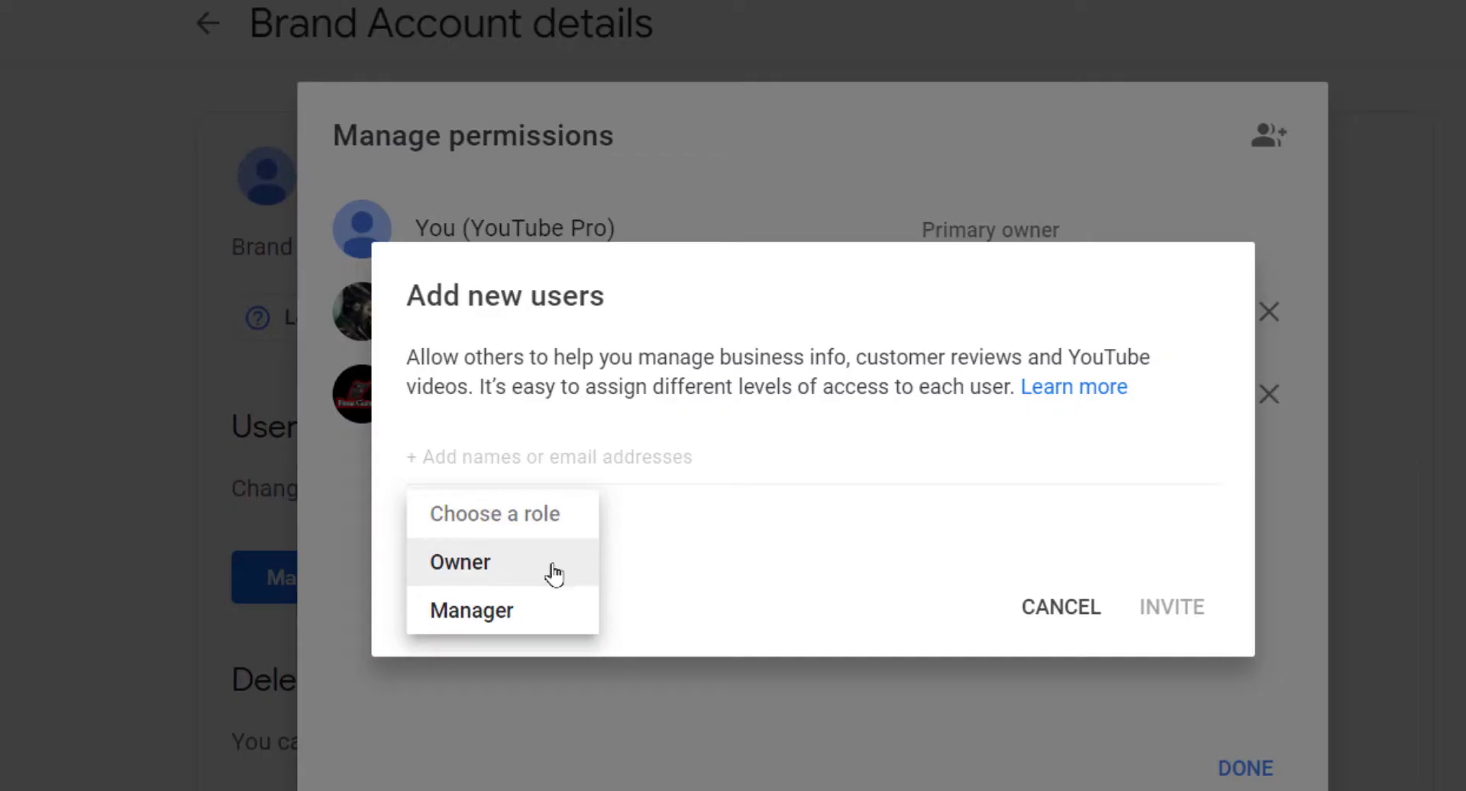
left_click(818, 555)
left_click(1035, 604)
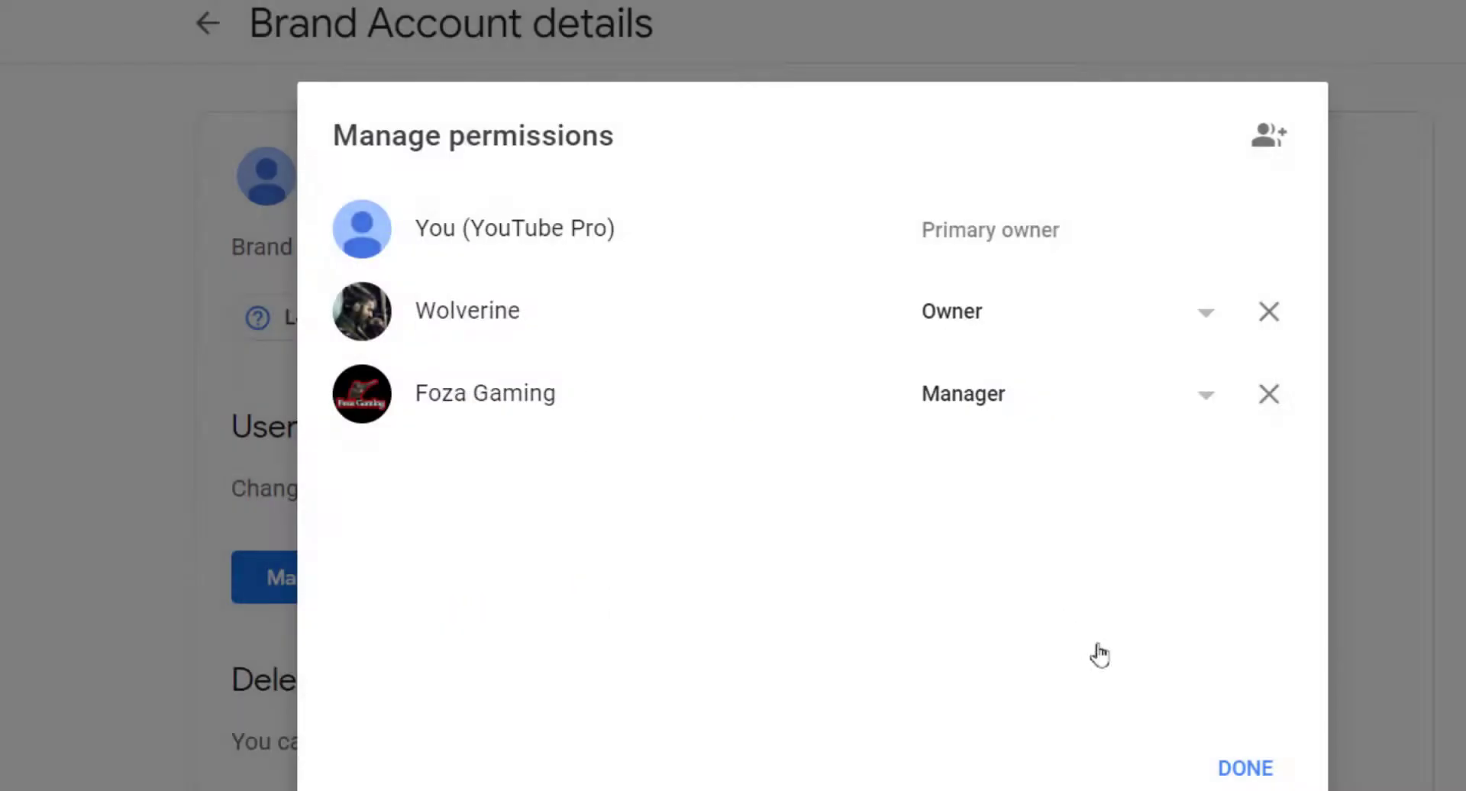
left_click(1246, 768)
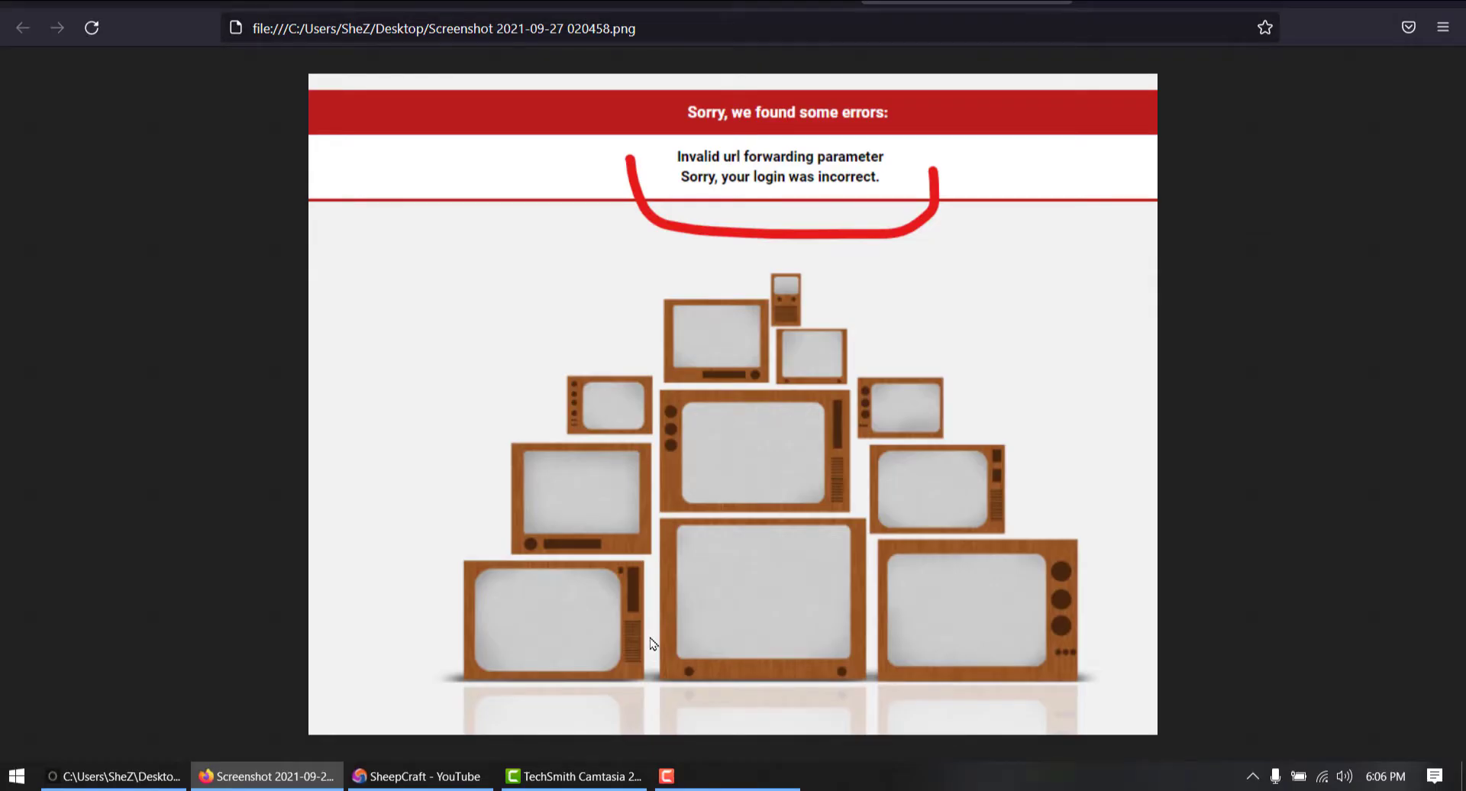
left_click(1093, 2)
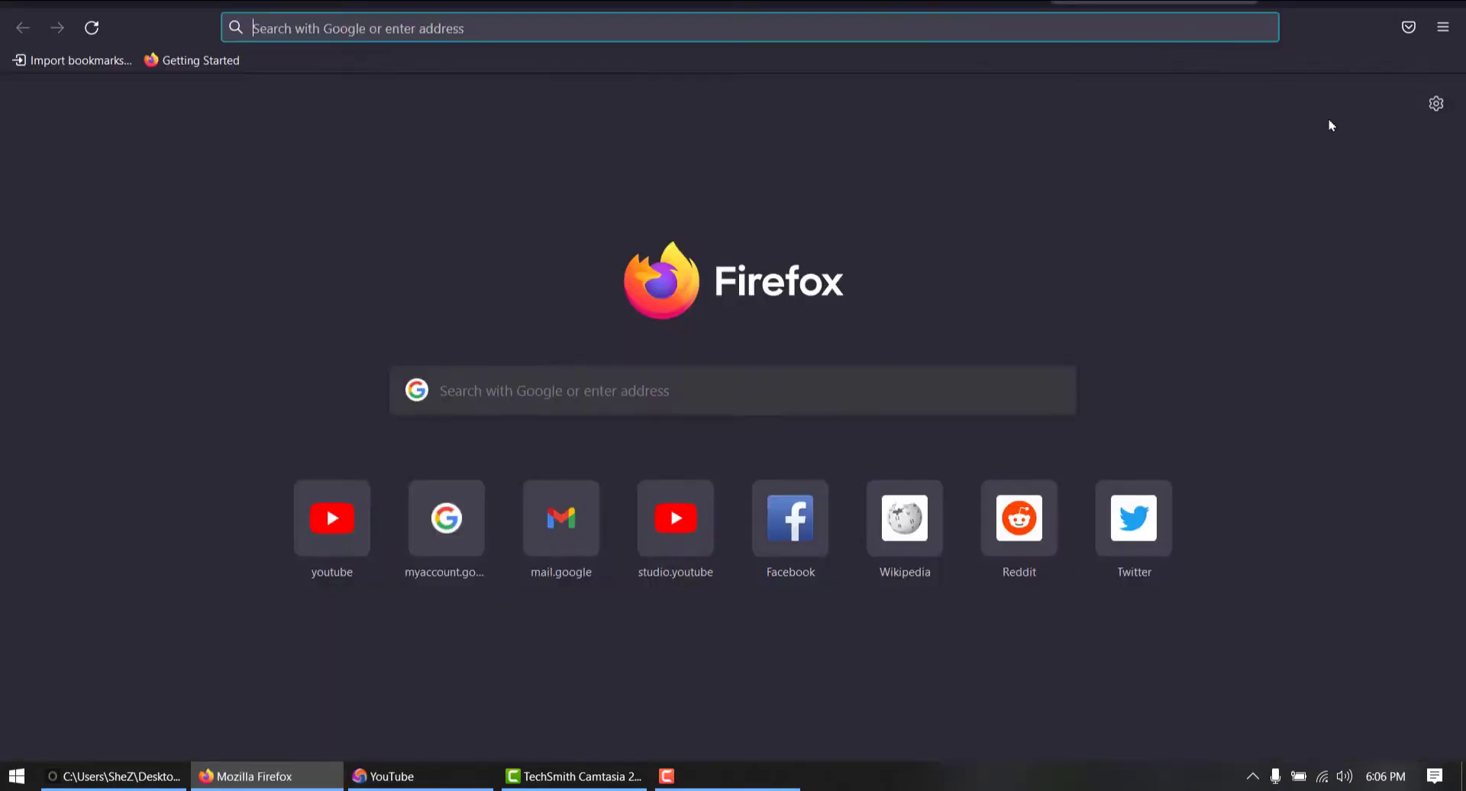
type("you")
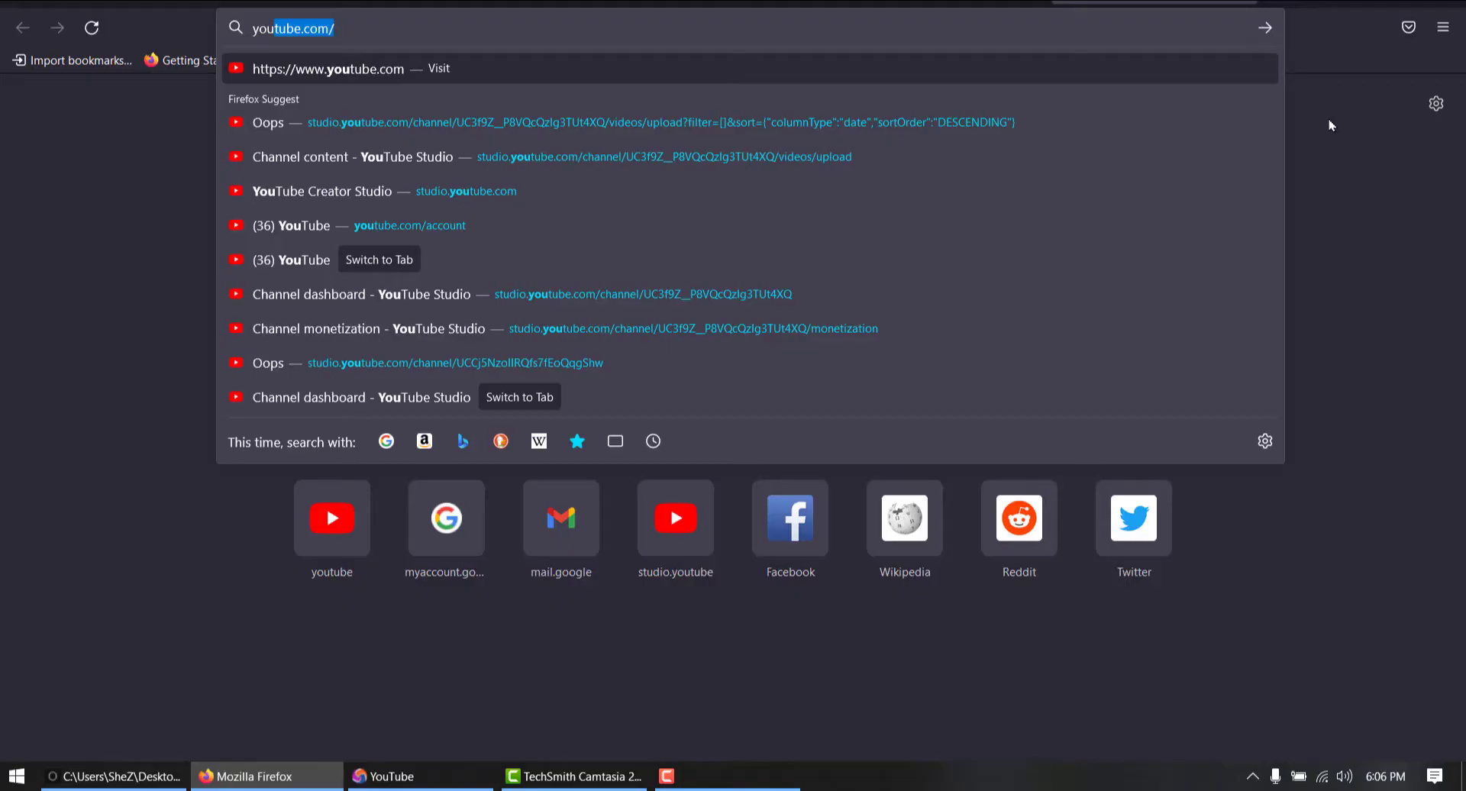
key("ctrl+w")
key("ctrl+Page_Up")
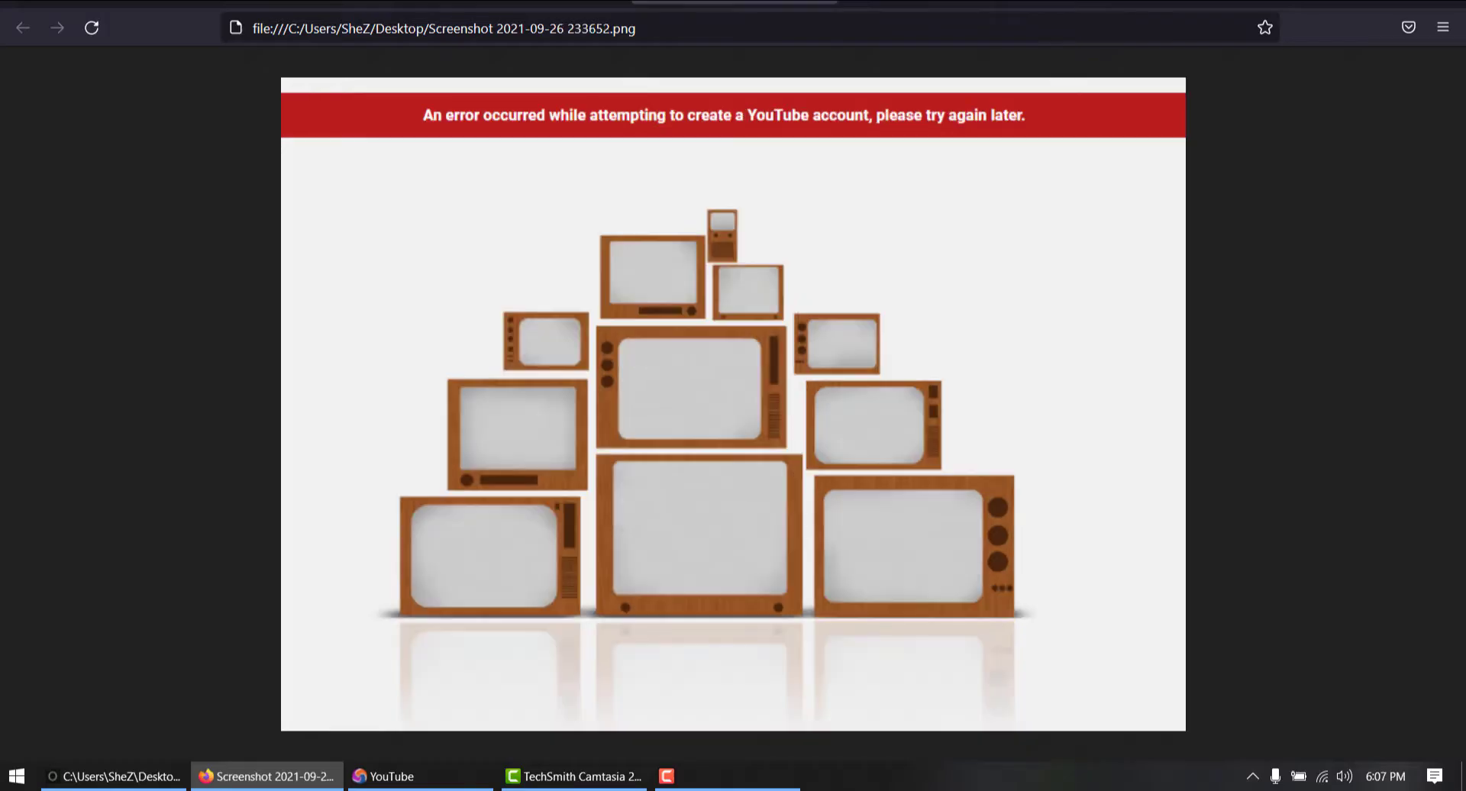
key("ctrl+Page_Down")
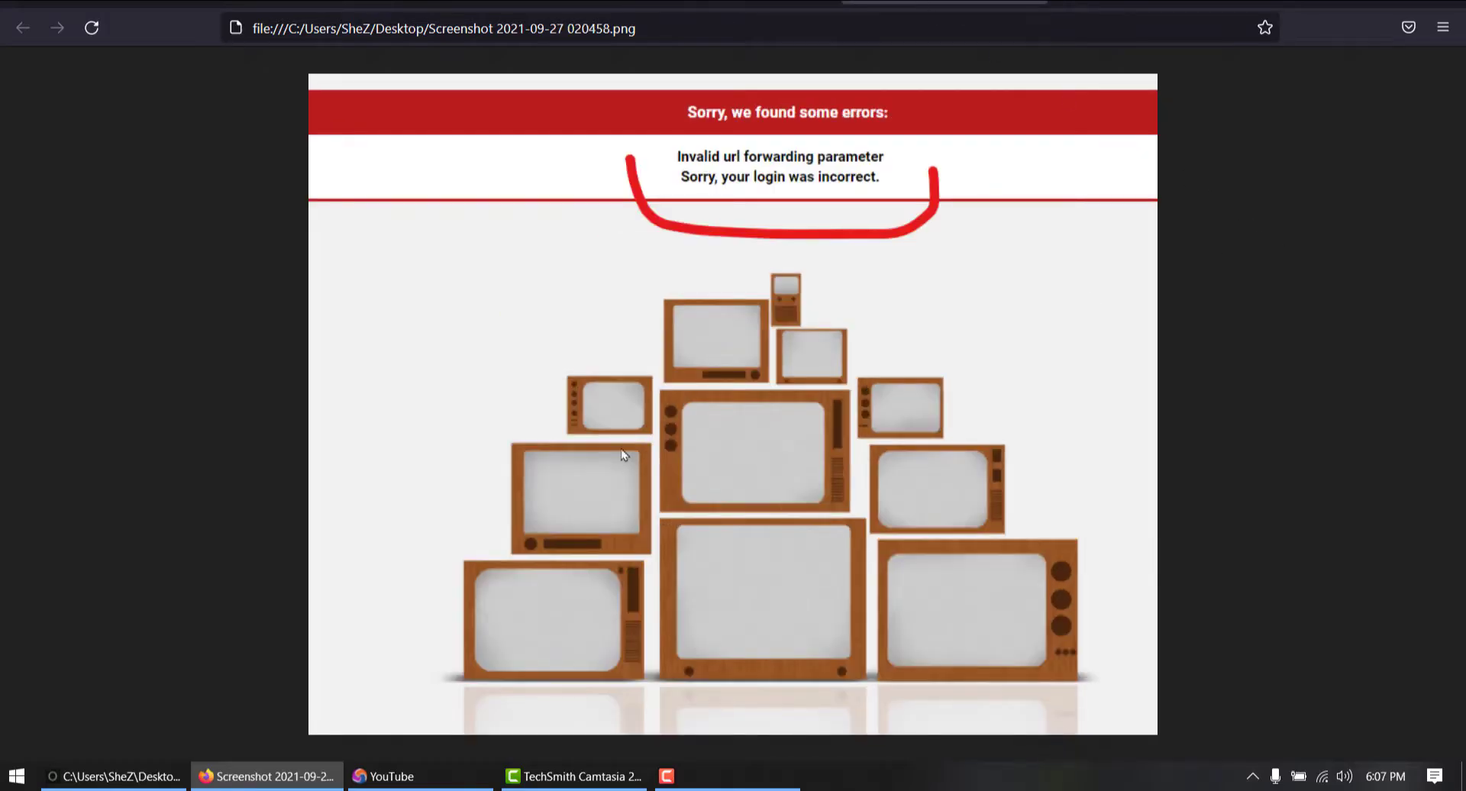
Copy the Brock Lesnar SmackDown video's link from YouTube, then return to Firefox
left_click(393, 783)
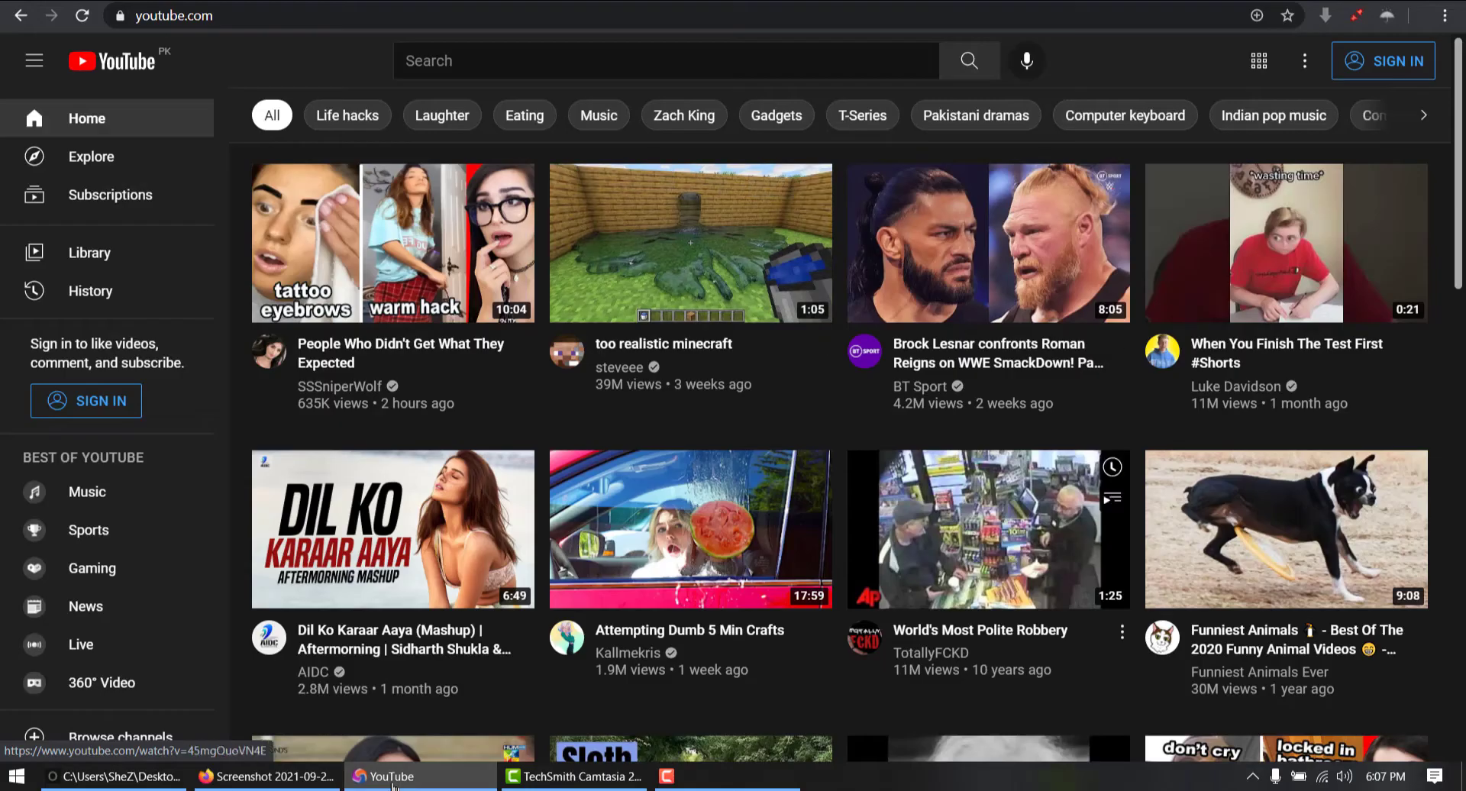
right_click(951, 248)
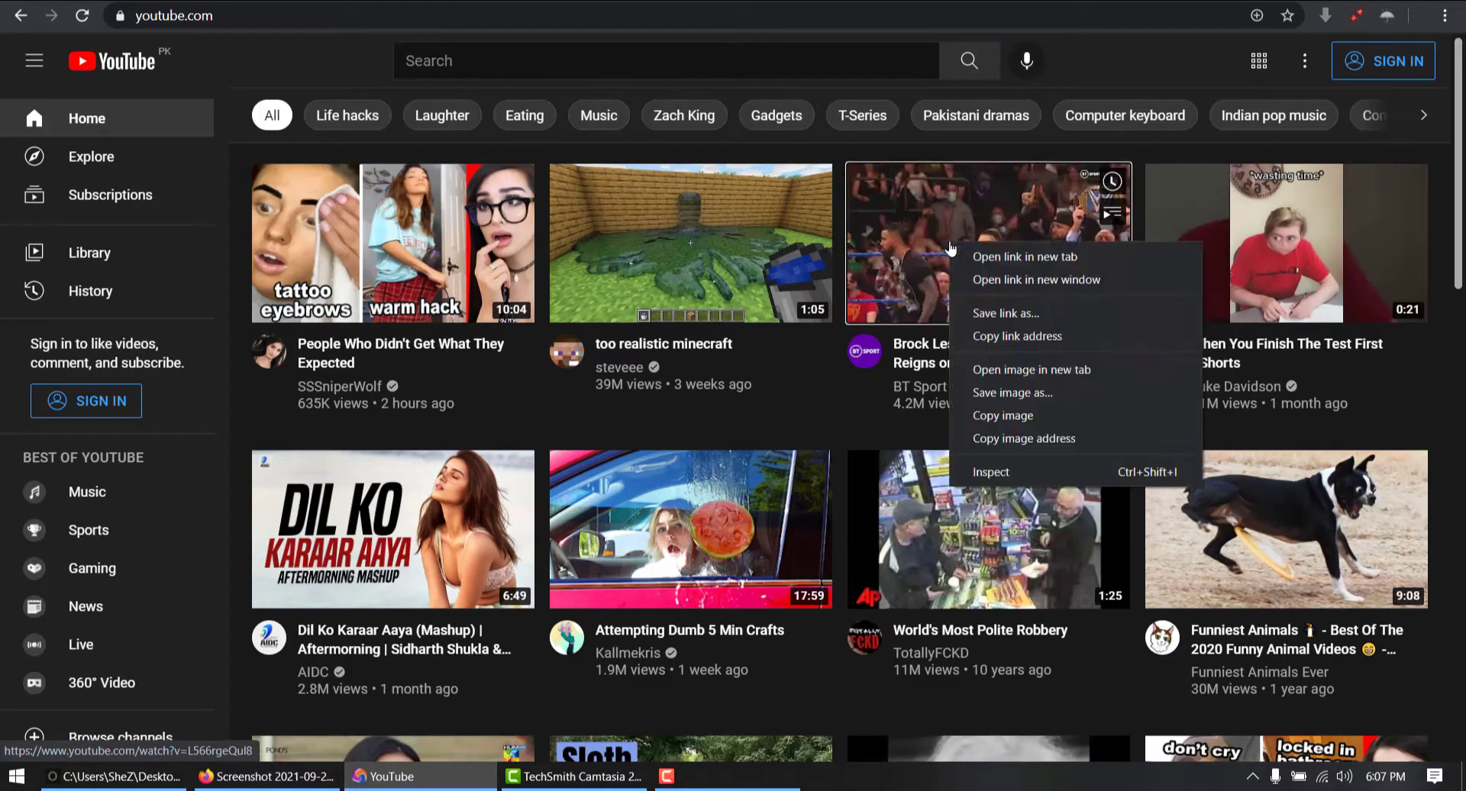
left_click(1003, 337)
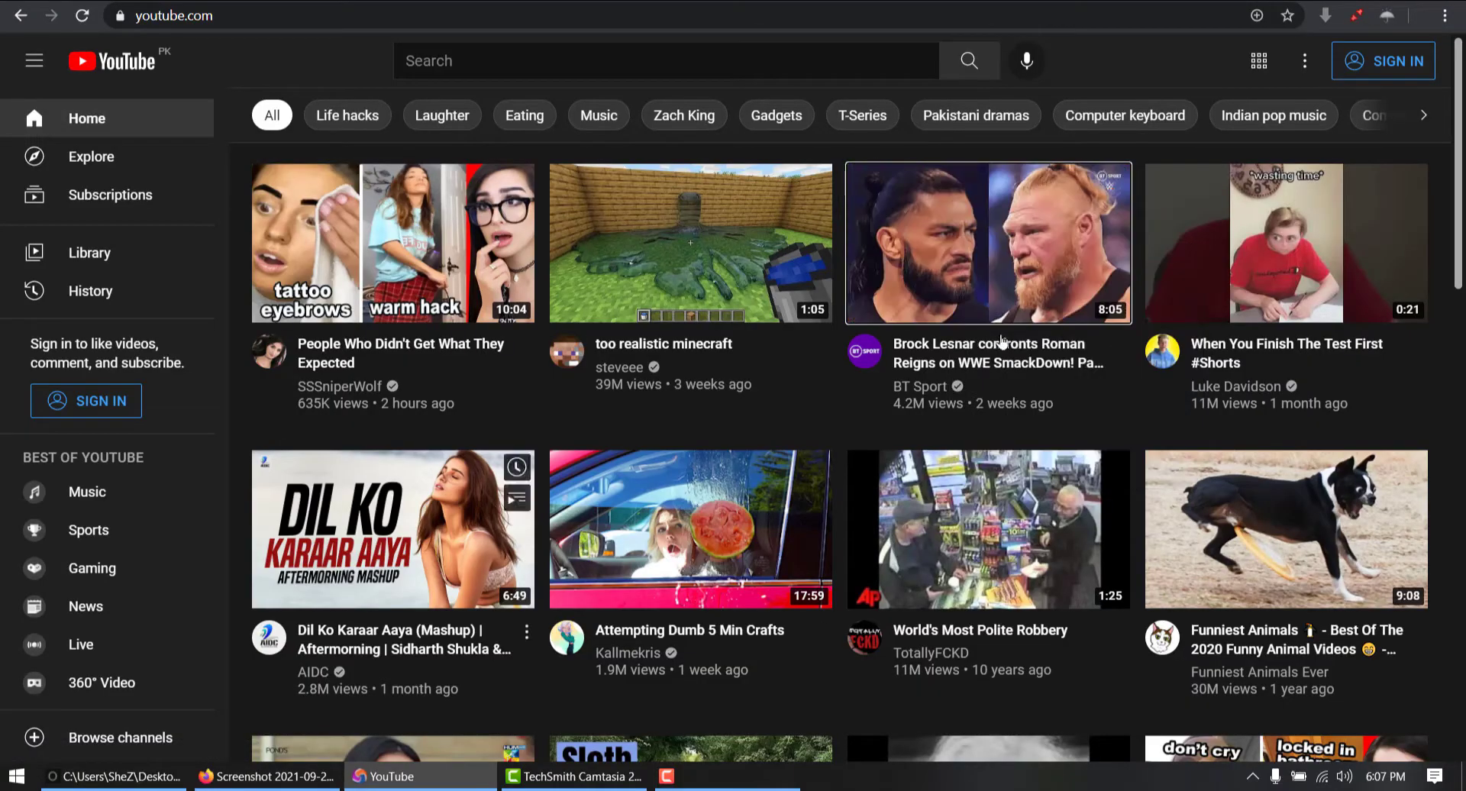
left_click(359, 718)
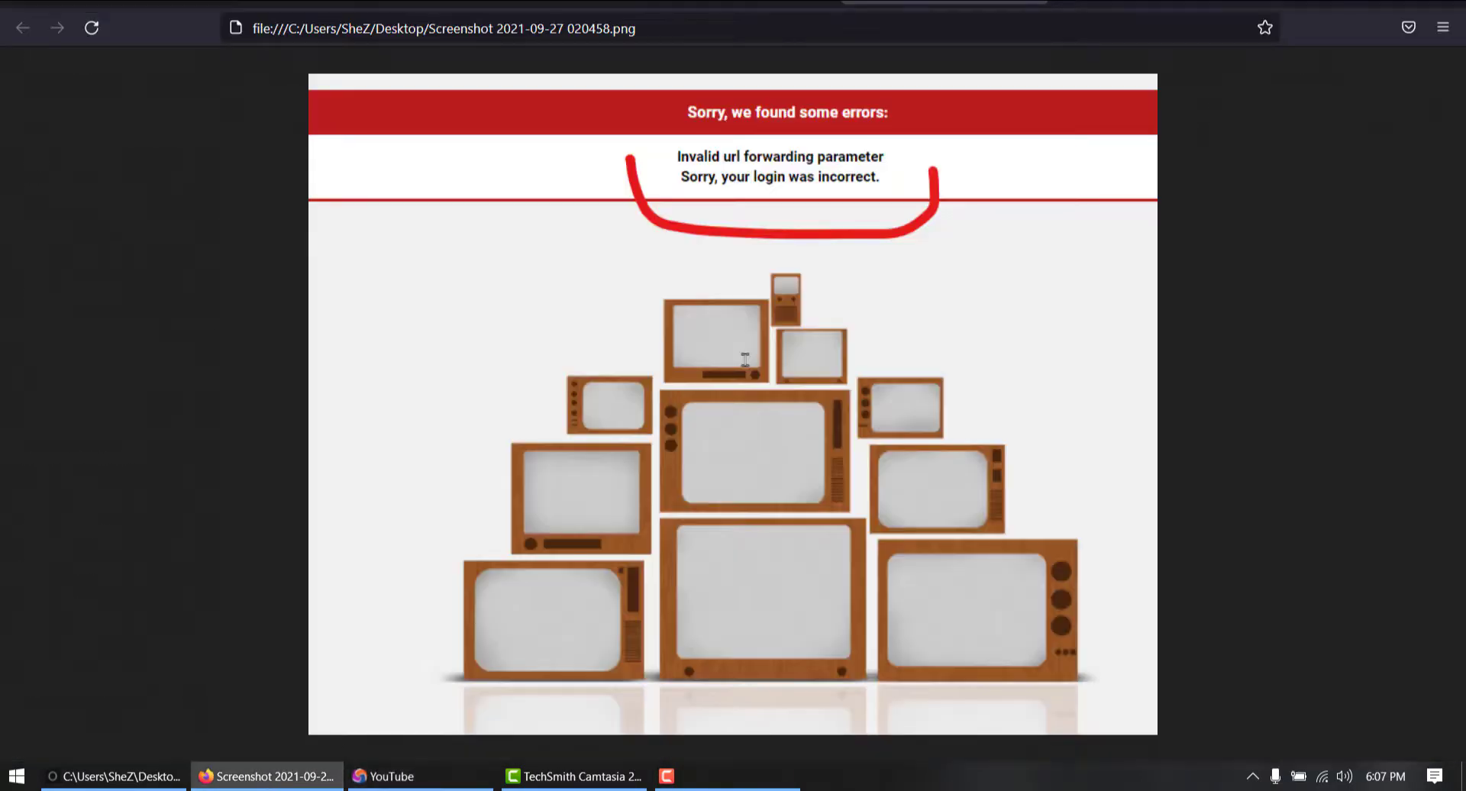
Load the copied video link in a new Firefox tab and open the account switcher
key("ctrl+t")
type("youtube.com/")
right_click(1177, 36)
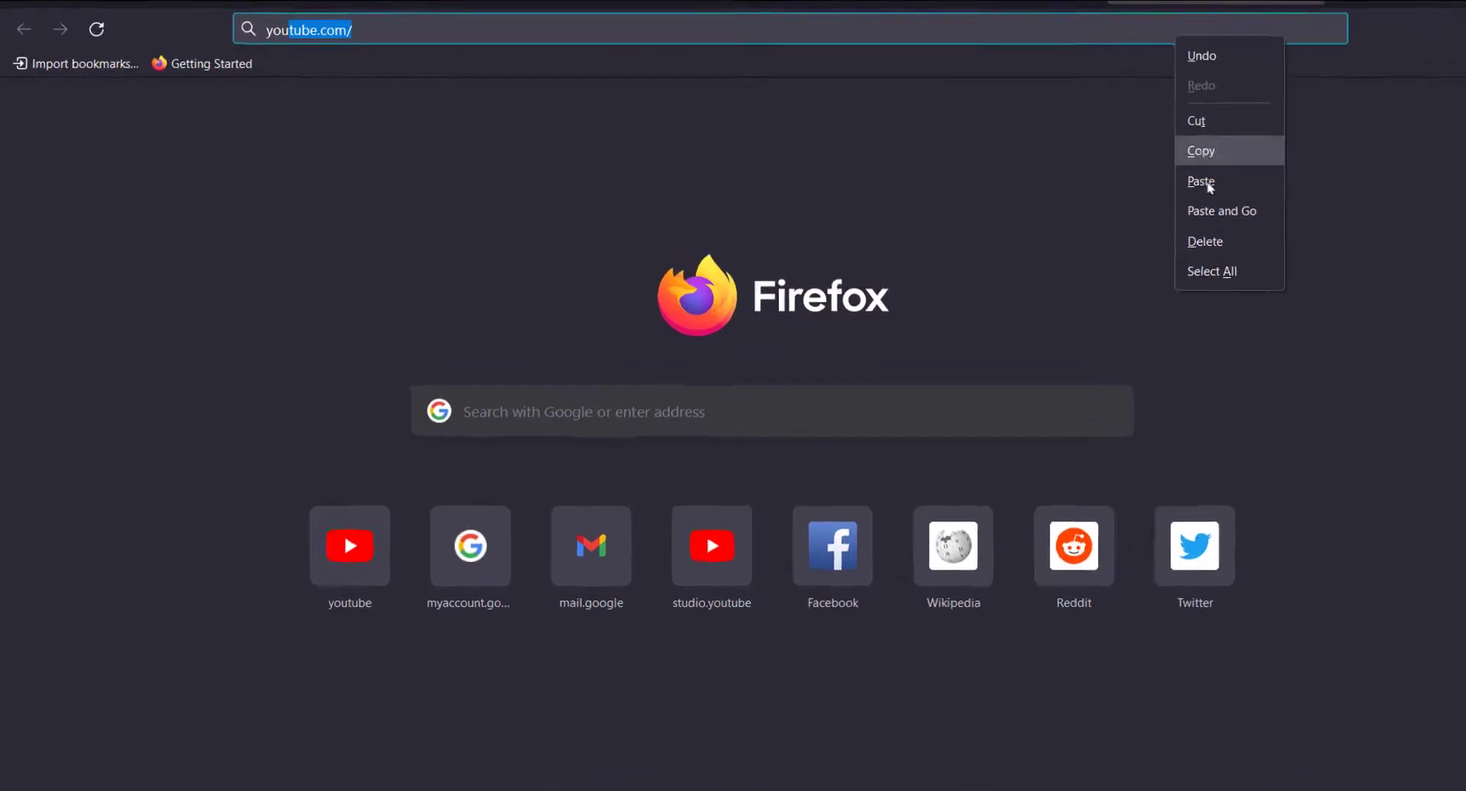
left_click(1222, 211)
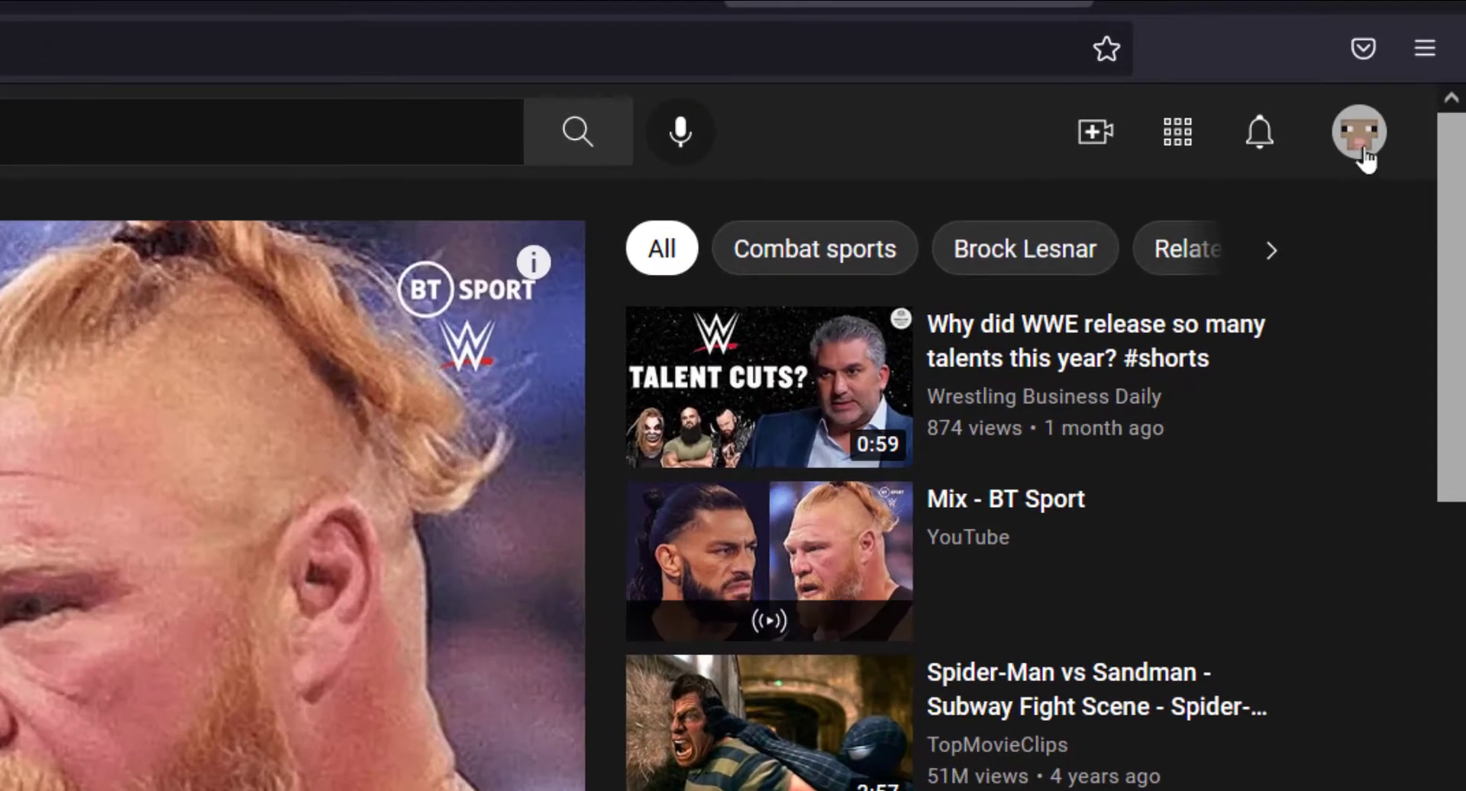
left_click(1364, 155)
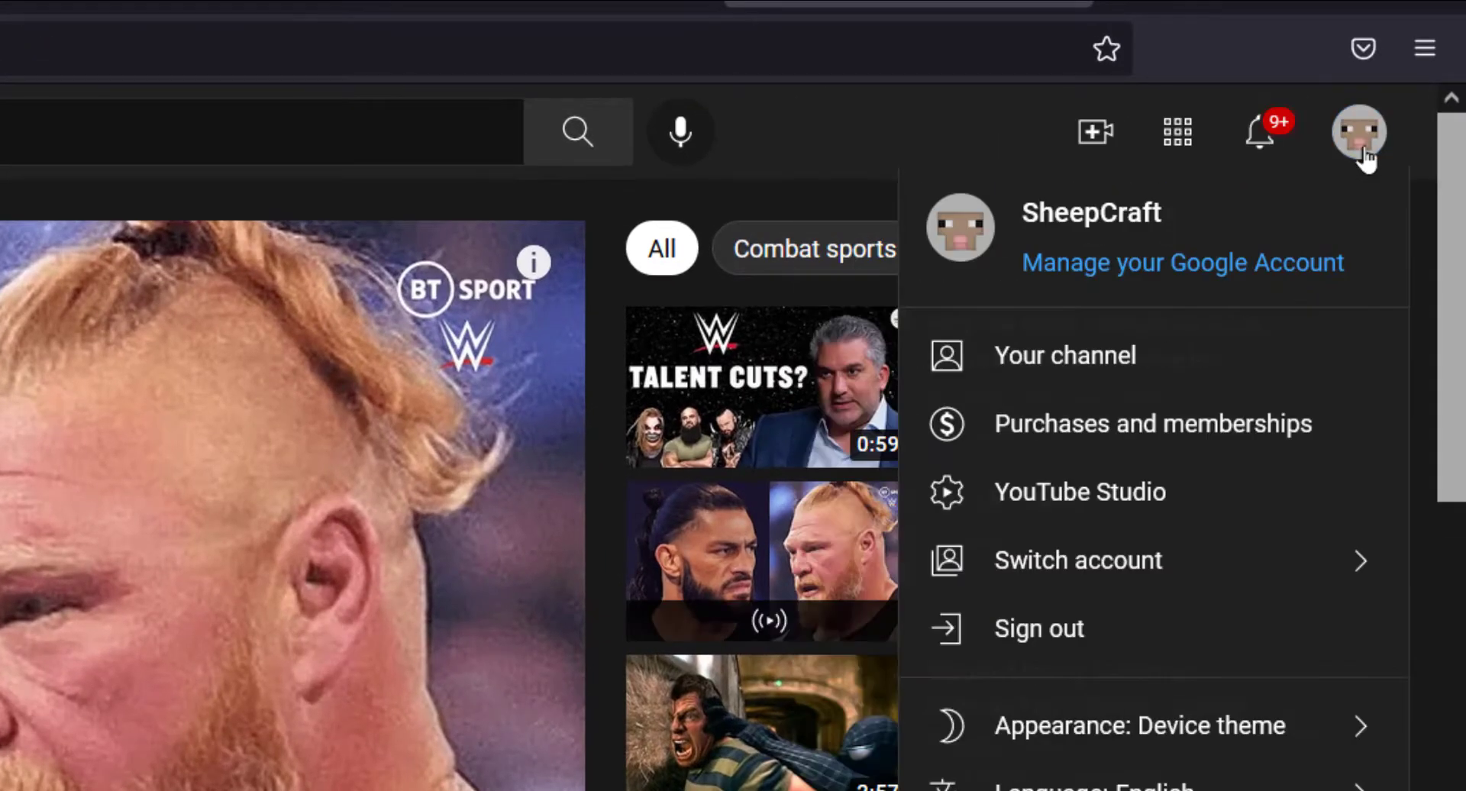
left_click(1187, 560)
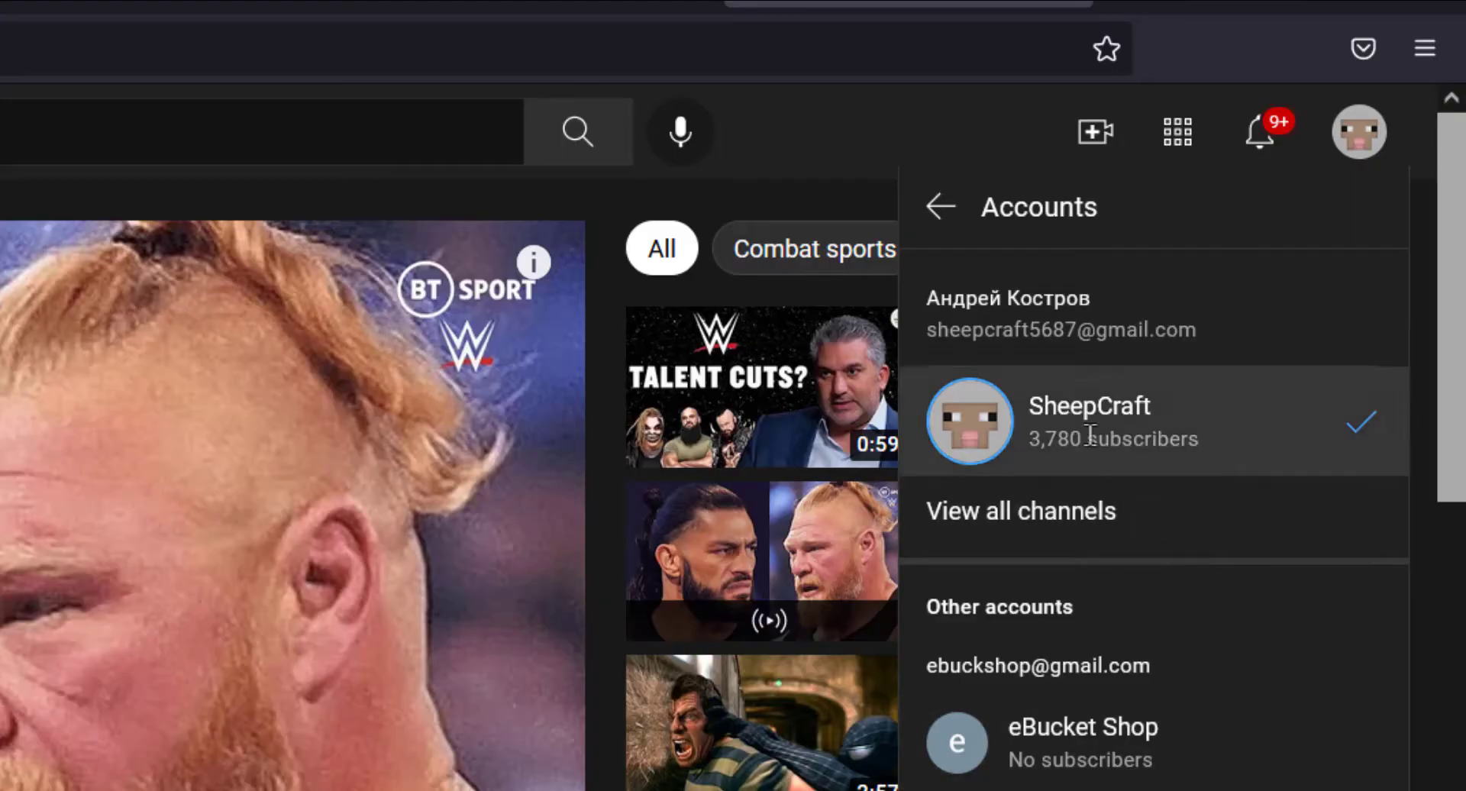